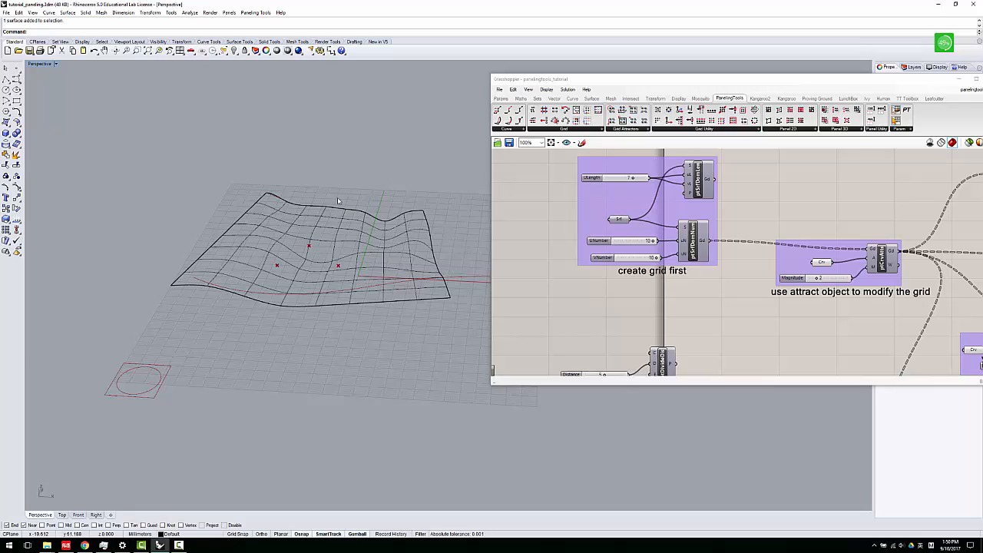
- Examine the wavy surface in the Perspective viewport and the group in the definition that creates the grid
right_drag(336, 234, 311, 285)
right_drag(638, 296, 631, 215)
scroll(628, 241, down, 4)
scroll(582, 272, up, 4)
scroll(581, 274, down, 2)
right_drag(610, 175, 655, 248)
scroll(655, 248, up, 2)
scroll(684, 270, up, 1)
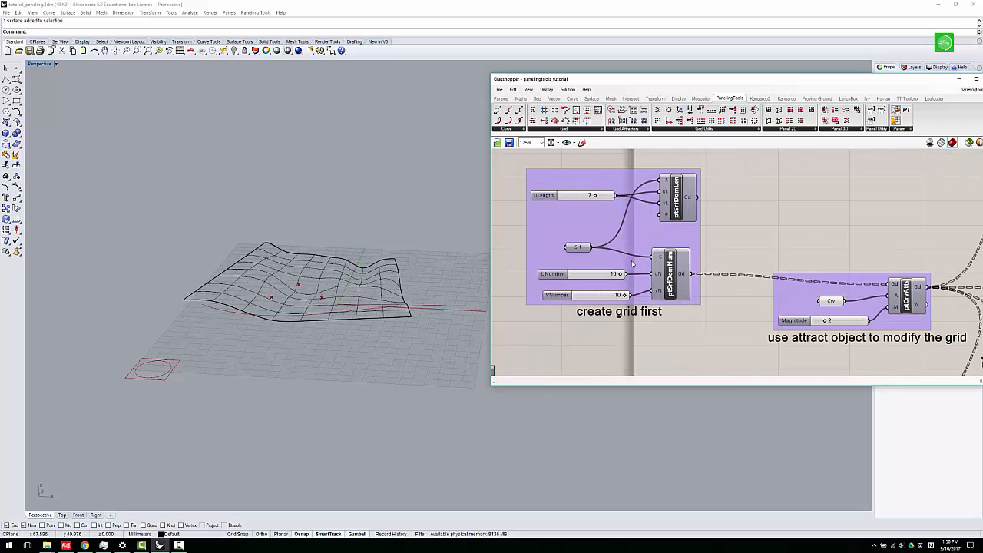
- Inspect the Srf parameter and Surface Domain Number component in the grid-creation group, and review the available PanelingTools Grid components
drag(568, 238, 559, 243)
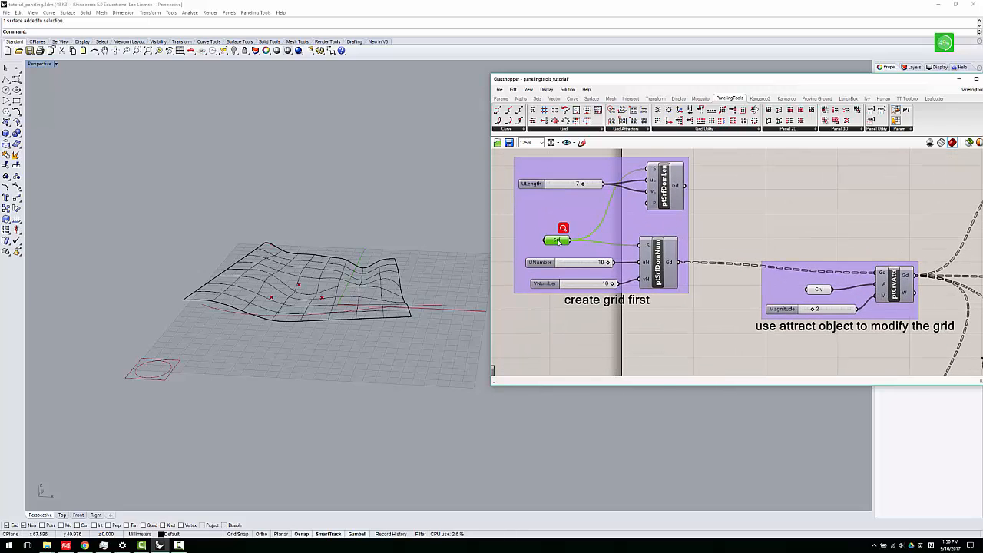
right_click(559, 242)
click(741, 203)
right_drag(685, 264, 657, 245)
scroll(656, 244, up, 2)
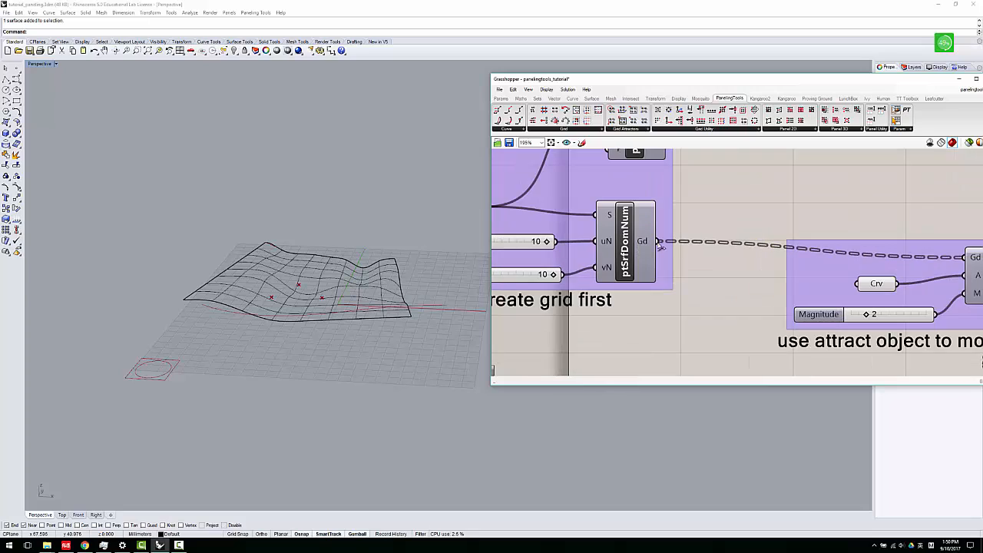
scroll(659, 244, down, 2)
click(562, 130)
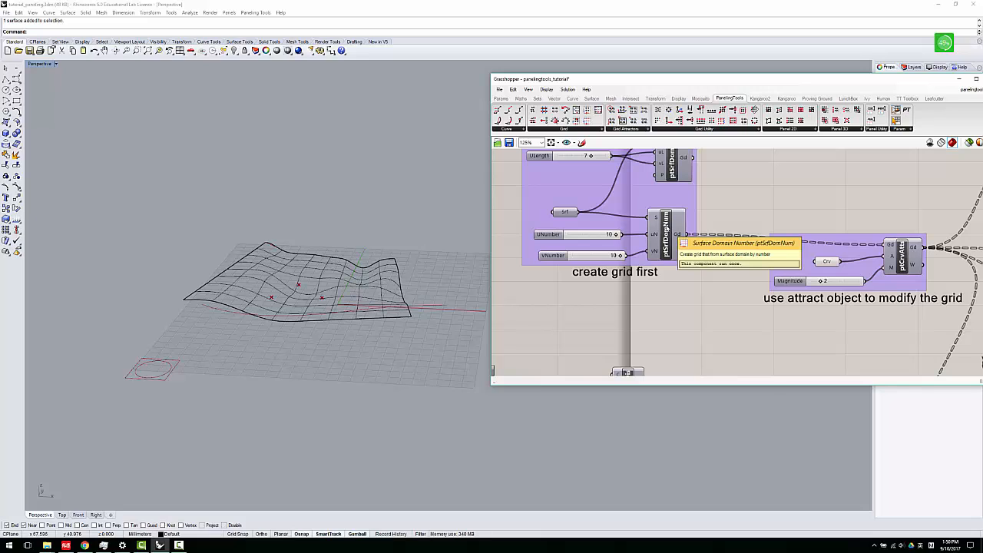
click(563, 130)
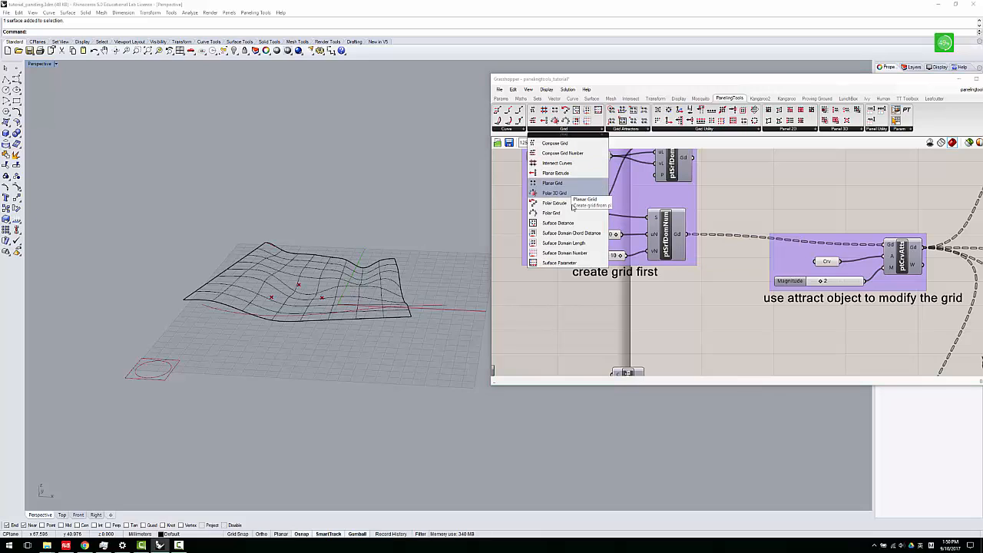
- Preview the Surface Domain Number component's grid points on the surface, inspect them, and hide the preview again
click(667, 227)
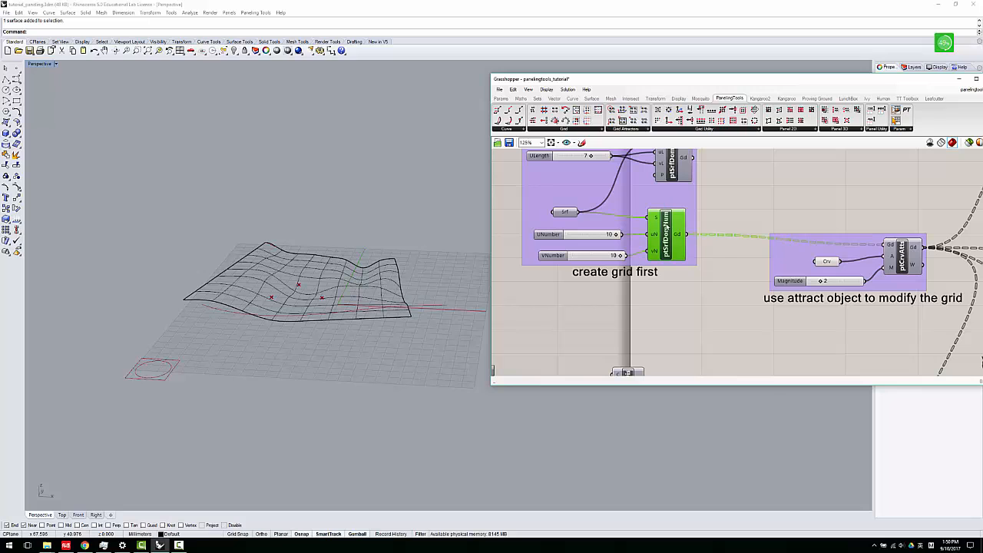
right_click(666, 227)
click(688, 241)
right_drag(338, 307, 338, 333)
scroll(330, 311, up, 2)
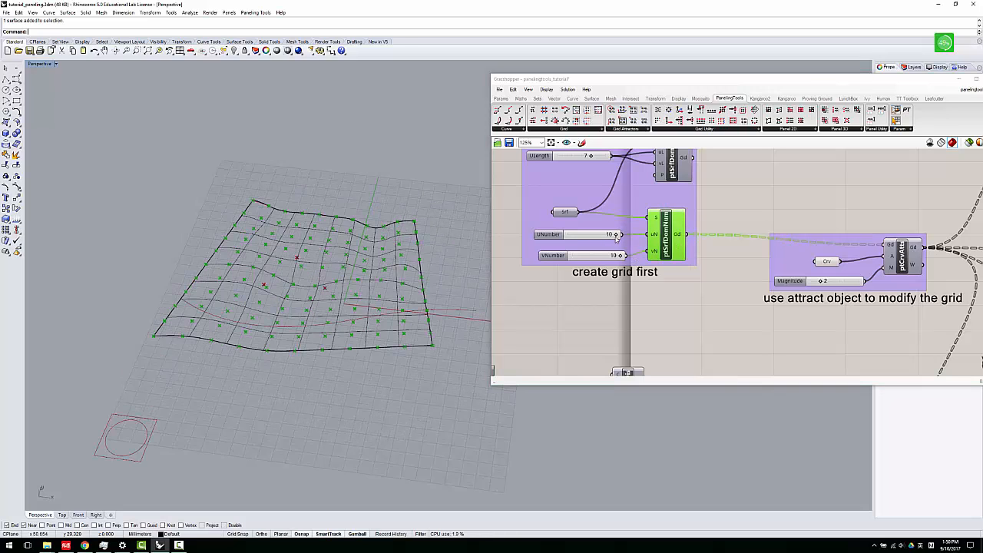
mouse_move(617, 236)
mouse_down()
mouse_move(589, 242)
mouse_move(626, 244)
mouse_up()
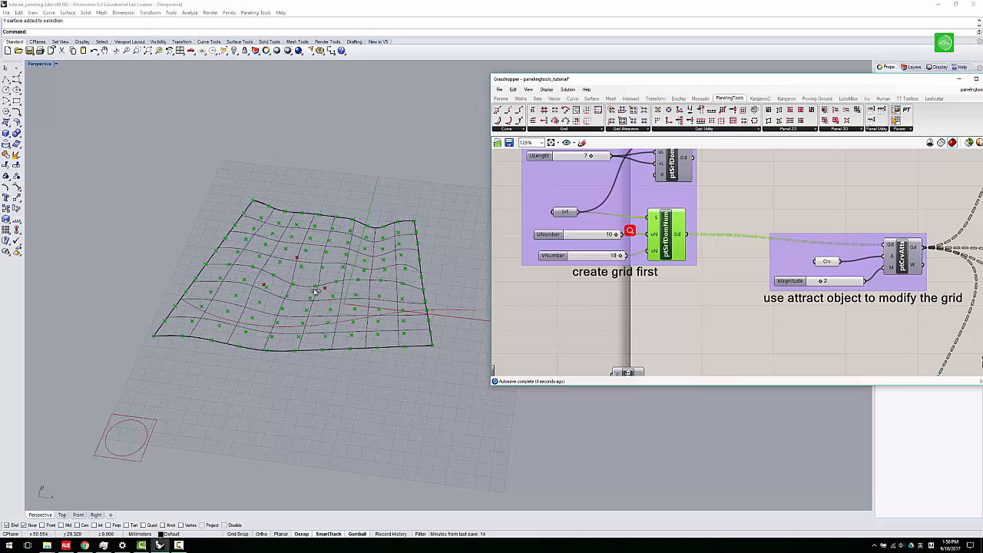
right_drag(315, 292, 336, 270)
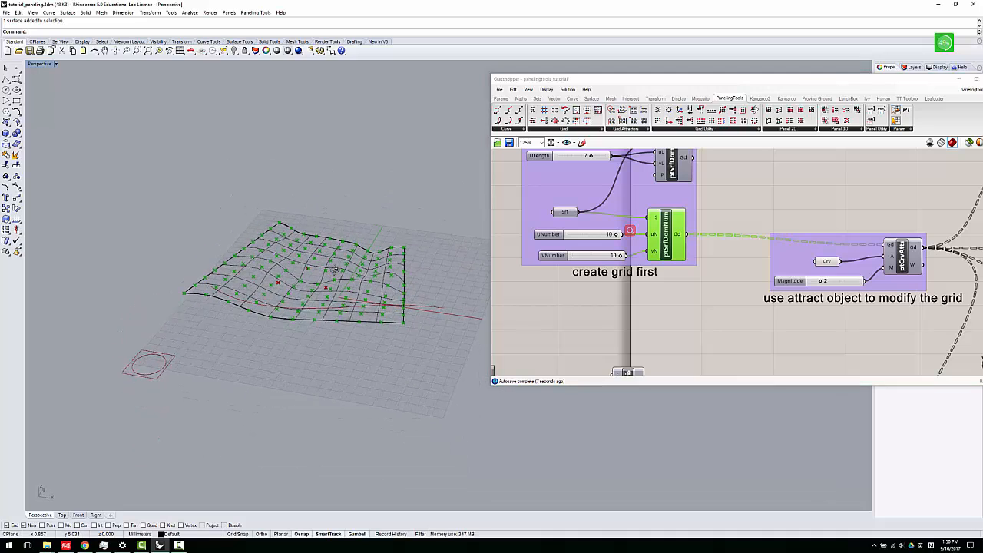
scroll(334, 271, down, 4)
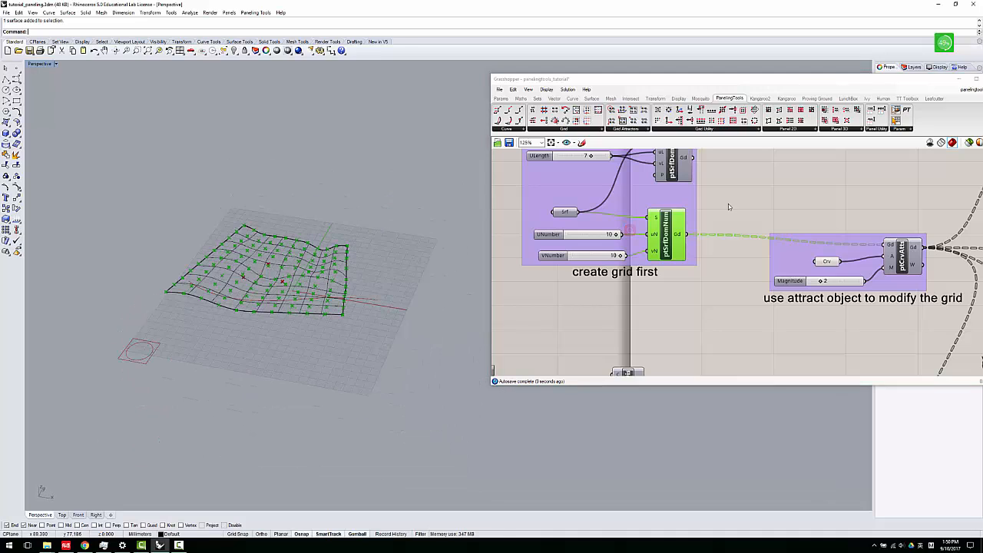
right_drag(728, 206, 675, 250)
right_click(611, 274)
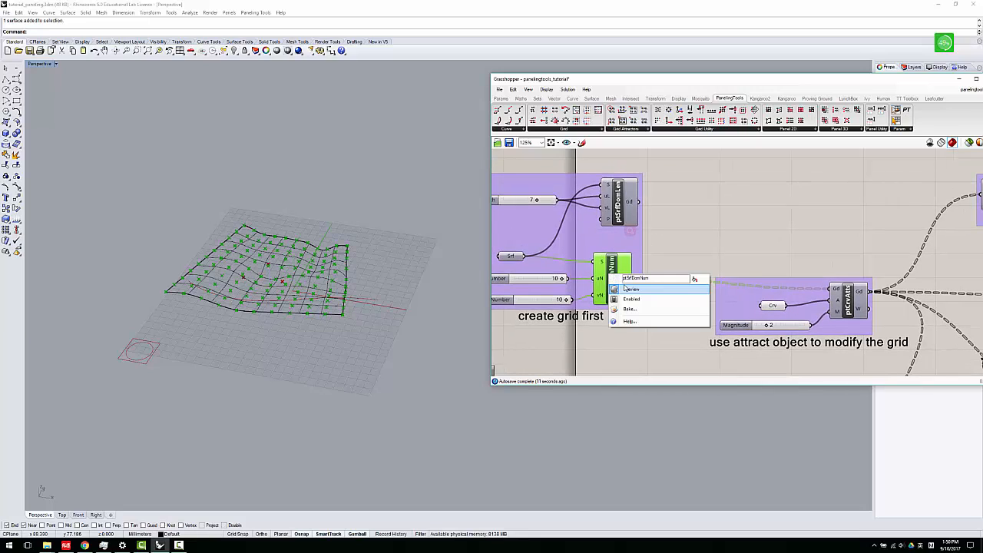
click(629, 288)
- Preview the Surface Domain Length component's grid points on the surface and hide them again
click(620, 200)
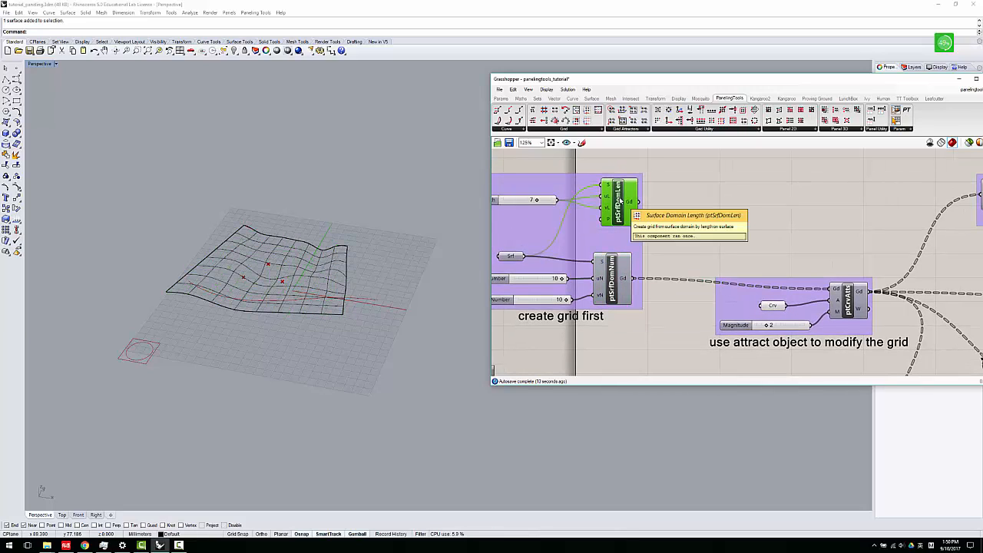
right_click(619, 201)
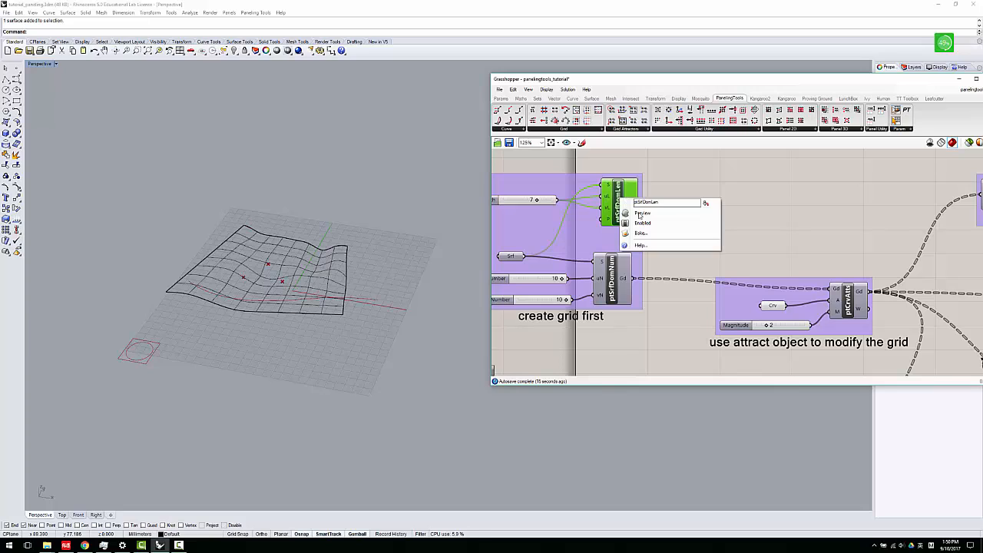
click(638, 216)
mouse_move(538, 200)
mouse_down()
mouse_move(513, 201)
mouse_move(537, 203)
mouse_up()
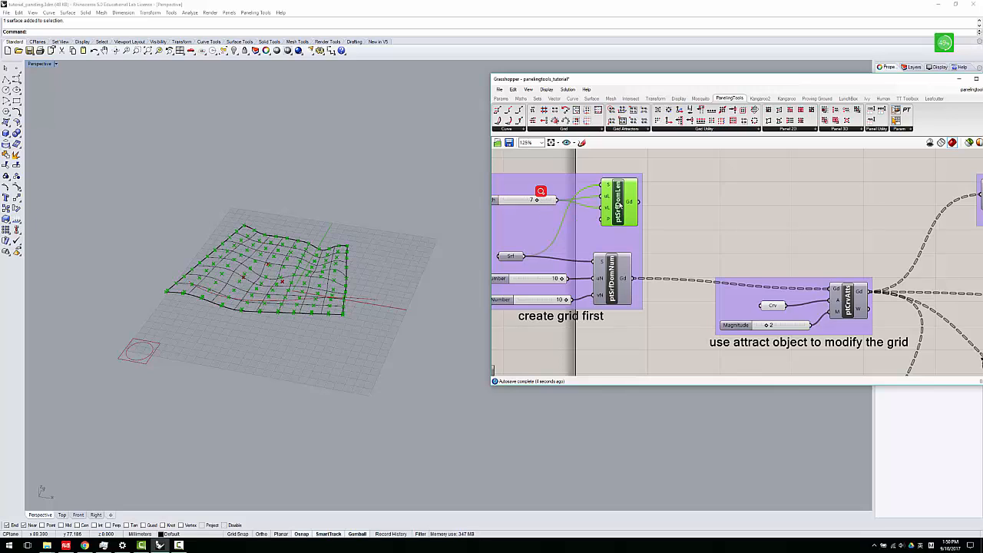
right_click(618, 208)
click(637, 217)
- Examine how the Surface Domain Number grid feeds the Curve Attraction component, and review the available Grid Attraction components
right_drag(821, 309, 653, 226)
scroll(806, 272, down, 2)
scroll(562, 212, up, 2)
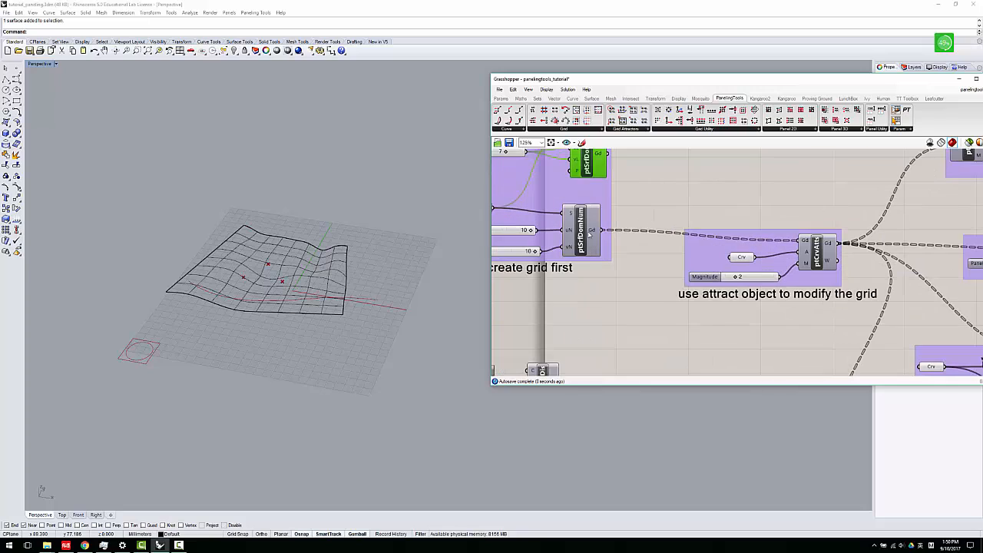
click(583, 232)
scroll(587, 235, down, 1)
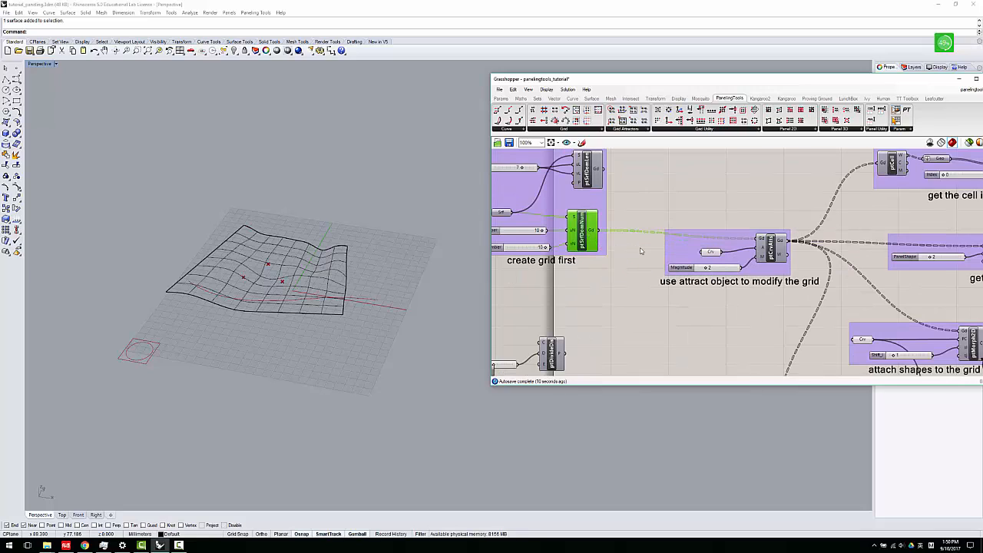
right_drag(640, 250, 593, 236)
scroll(722, 232, up, 1)
click(729, 231)
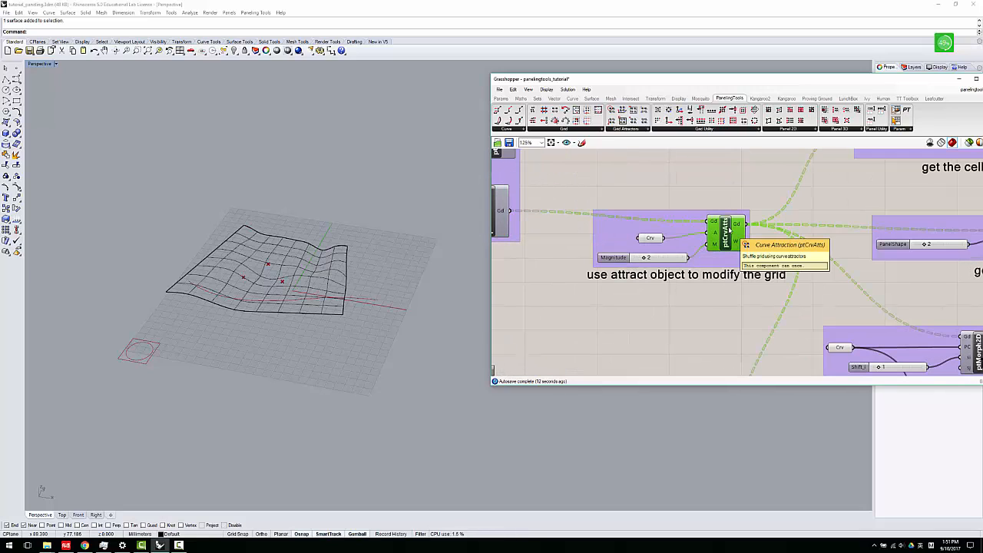
click(700, 274)
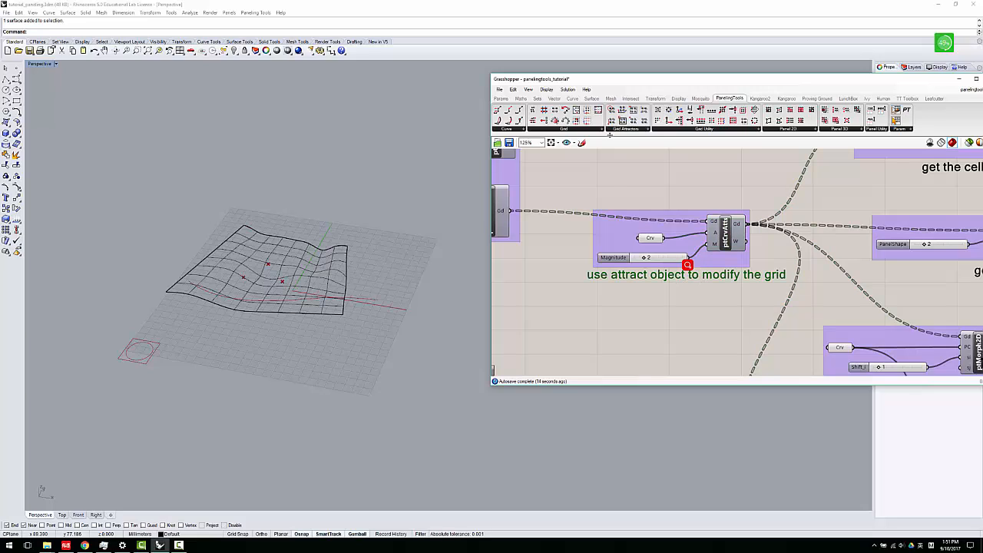
click(626, 128)
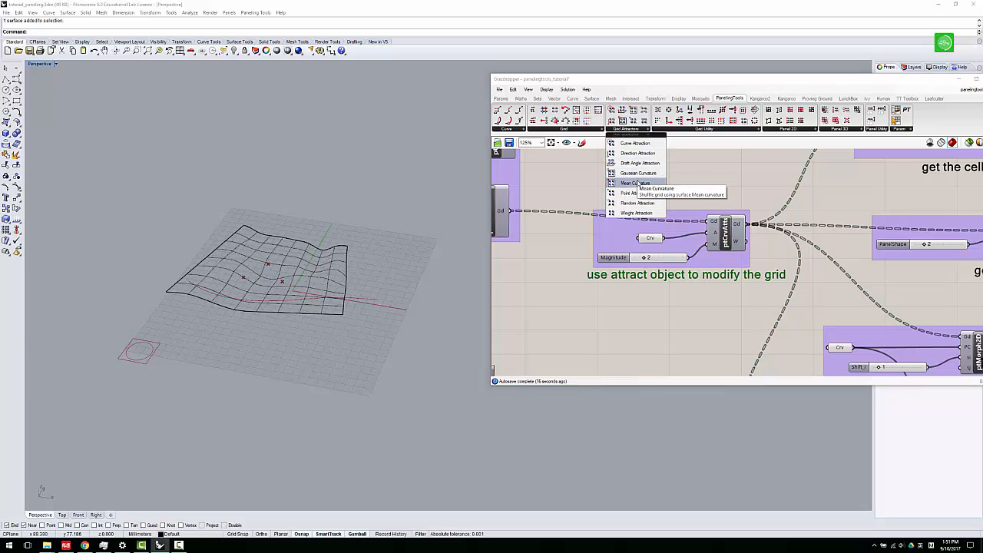
click(707, 187)
- Turn on the preview of the Curve Attraction component to show the modified grid points on the surface
click(725, 230)
right_click(727, 224)
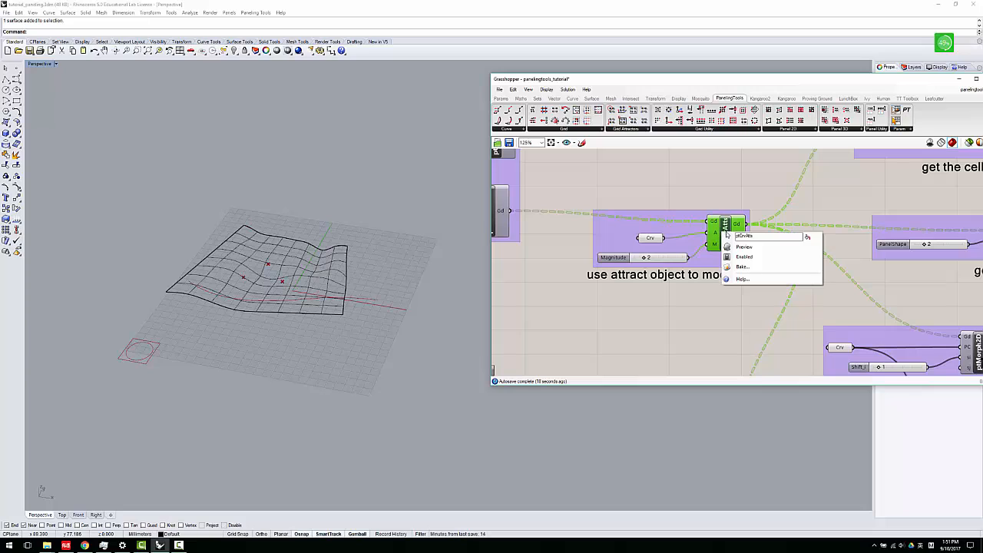
click(749, 245)
scroll(294, 271, up, 8)
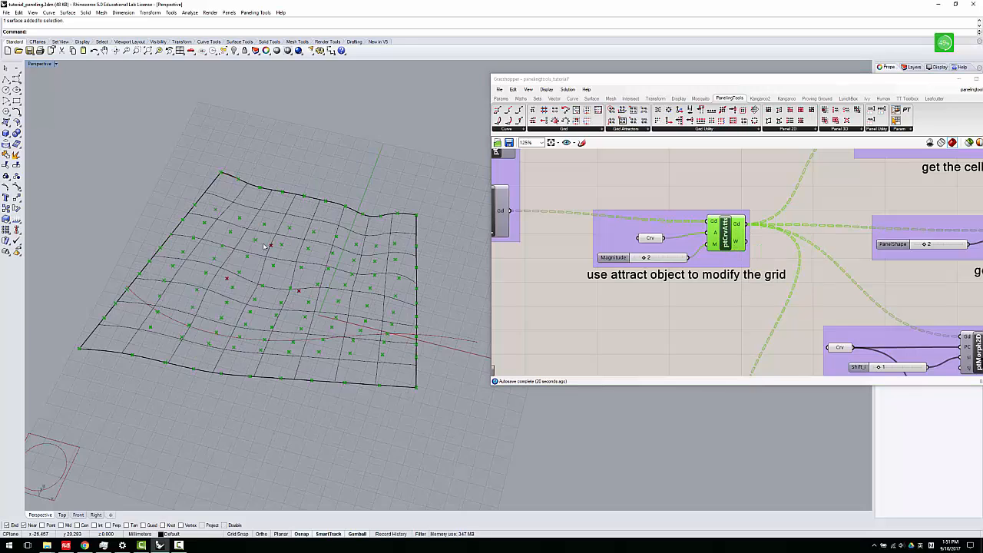
- Select the Crv parameter of the attraction group and examine the attractor curve against the shifted grid points
click(650, 238)
scroll(203, 331, down, 4)
right_drag(203, 332, 230, 335)
scroll(359, 335, up, 4)
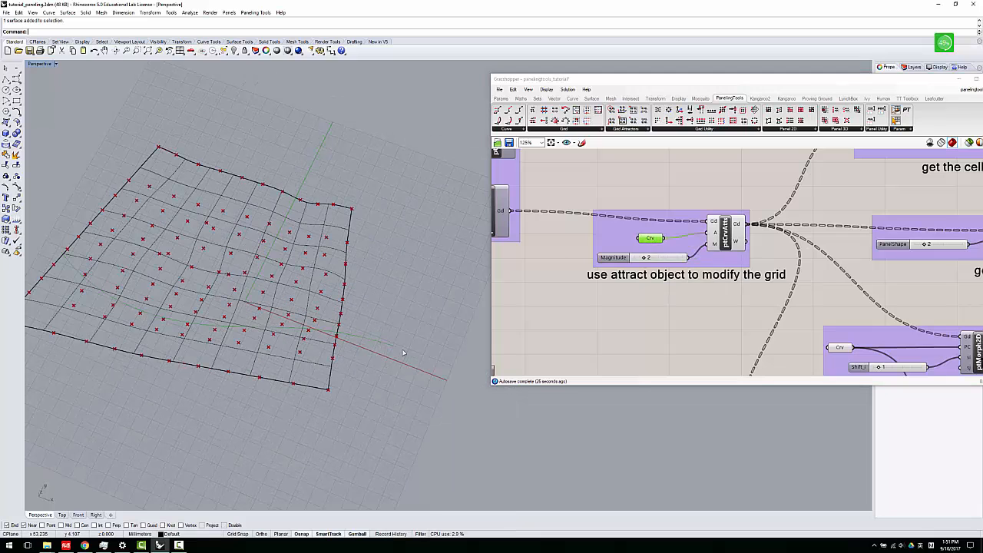
right_drag(113, 277, 74, 237)
scroll(188, 284, down, 4)
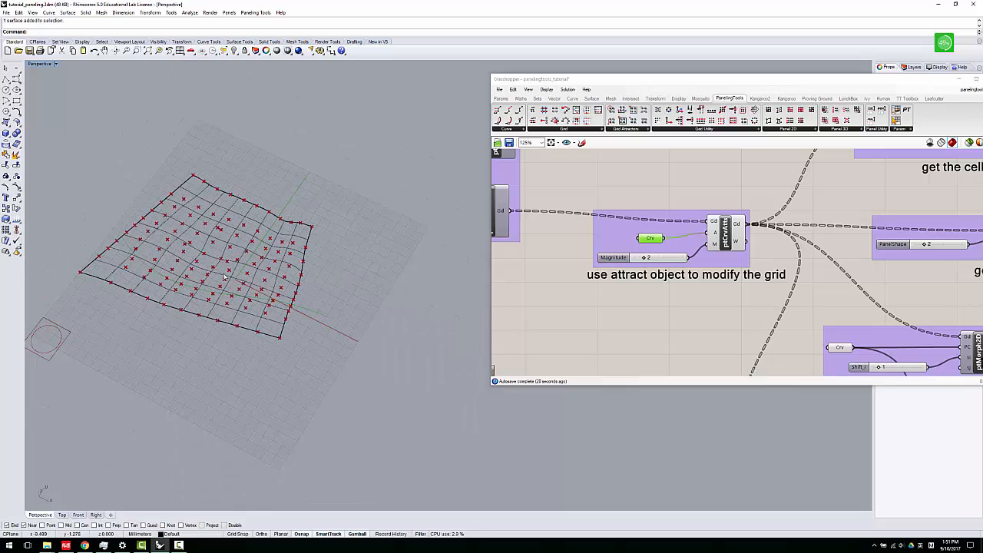
drag(645, 258, 661, 260)
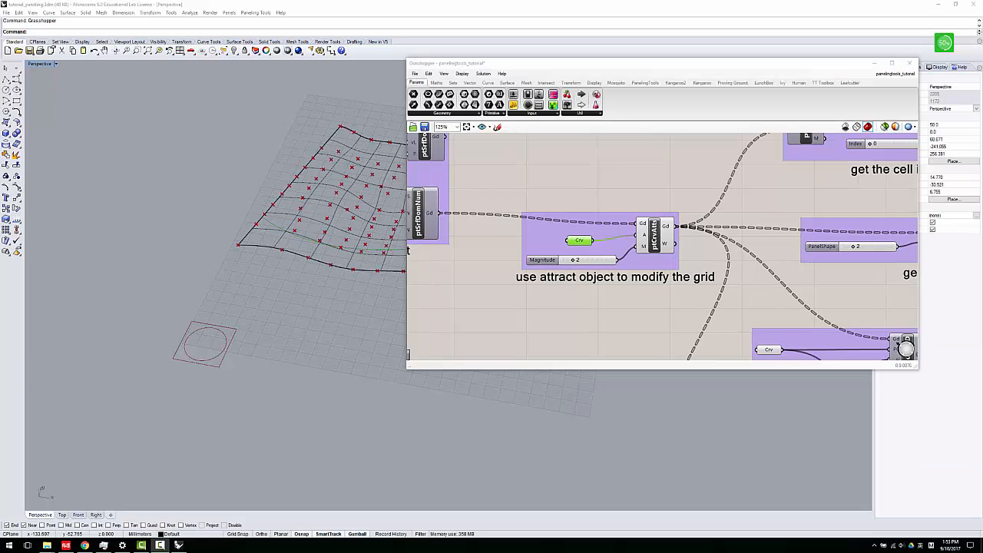
- Examine the attracted grid points on the surface and the groups that follow the attraction group in the definition
scroll(265, 324, down, 5)
scroll(311, 265, up, 3)
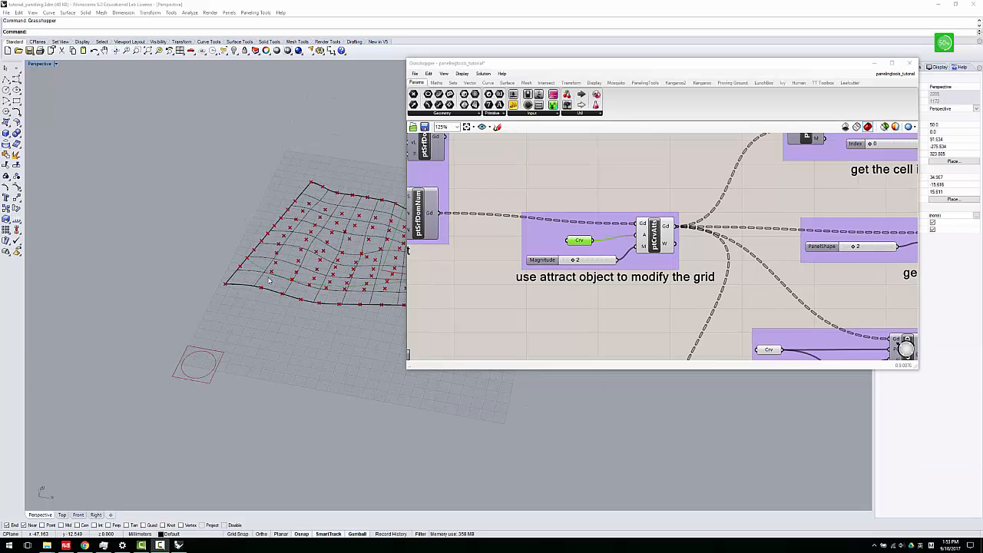
scroll(342, 278, up, 4)
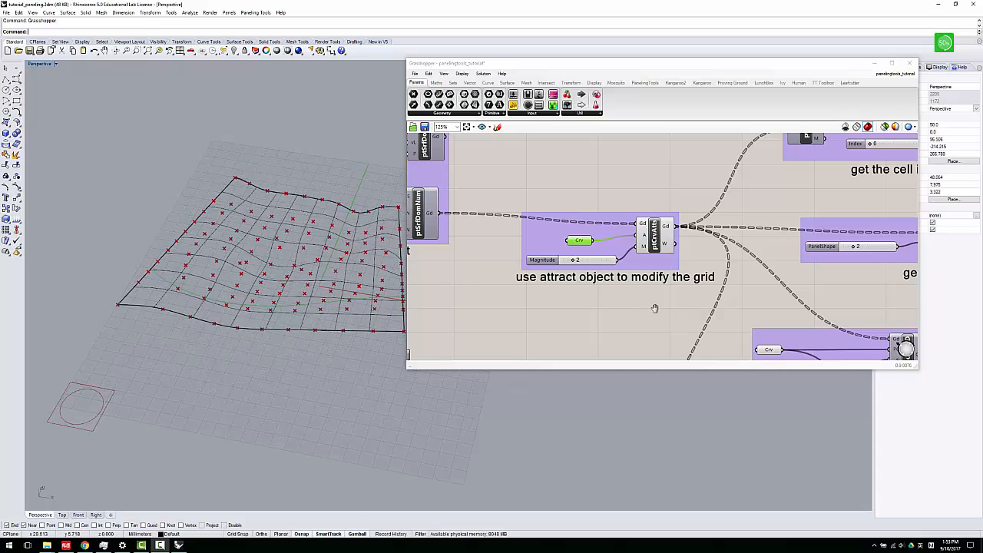
scroll(654, 308, down, 2)
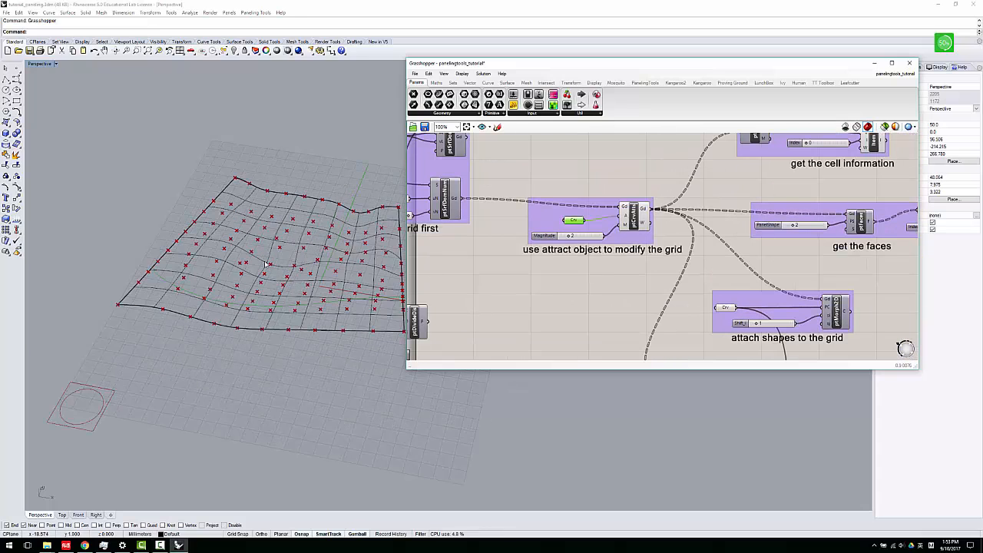
scroll(653, 253, down, 3)
right_drag(722, 248, 625, 233)
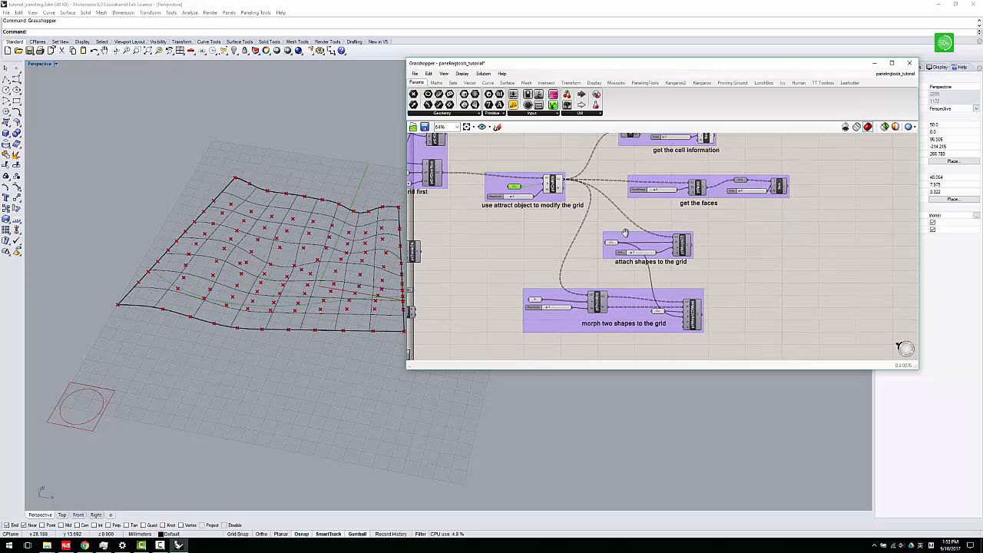
right_drag(284, 265, 224, 168)
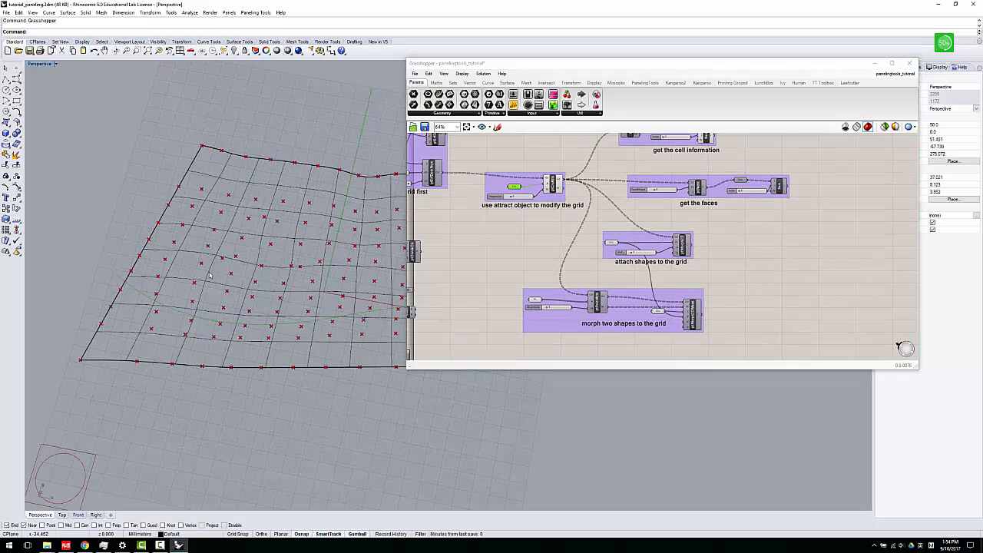
right_drag(253, 334, 296, 278)
right_drag(575, 229, 598, 243)
scroll(573, 216, up, 3)
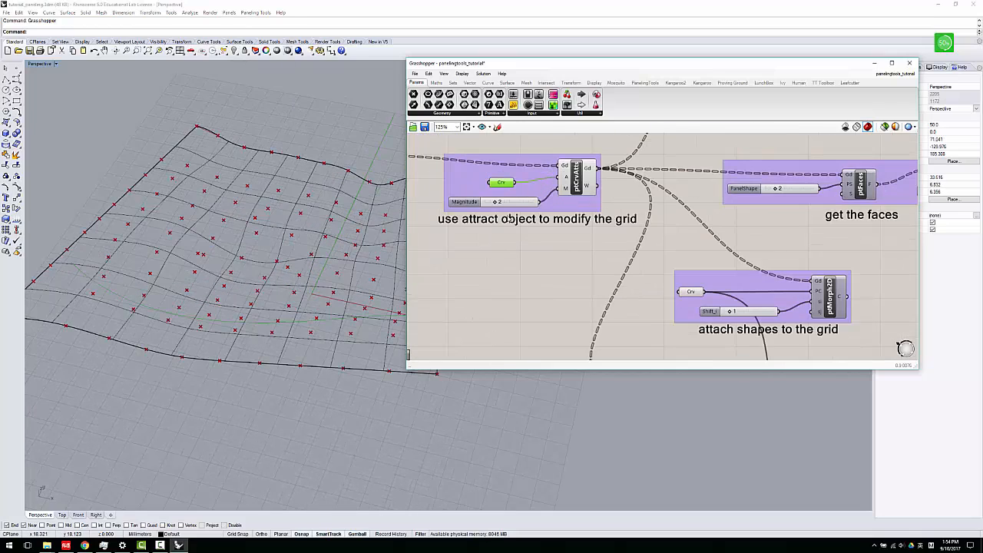
- Locate the cell information group and review the Grid Attraction, Grid Utility and Panel 2D components of PanelingTools
scroll(579, 246, down, 3)
right_drag(627, 307, 590, 320)
right_drag(657, 213, 641, 248)
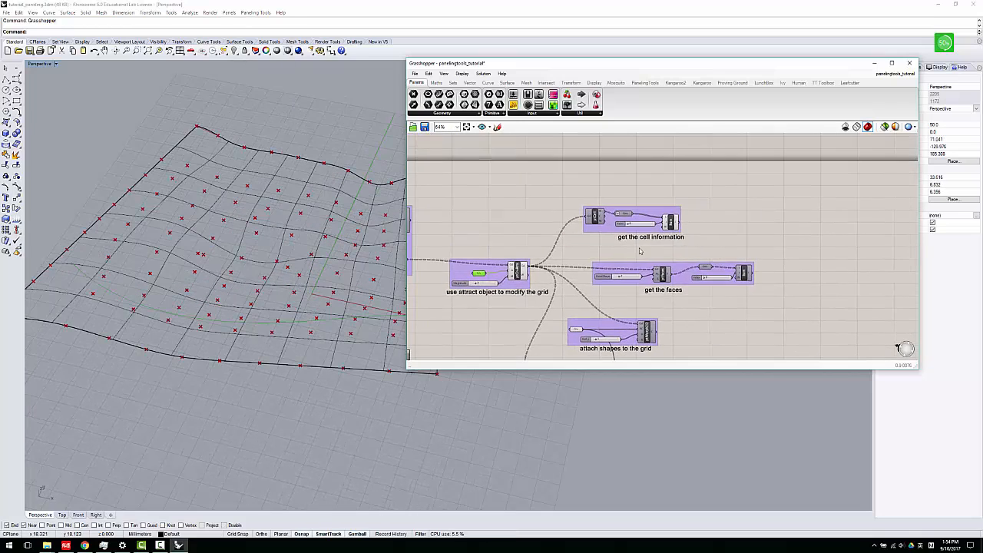
scroll(642, 235, up, 3)
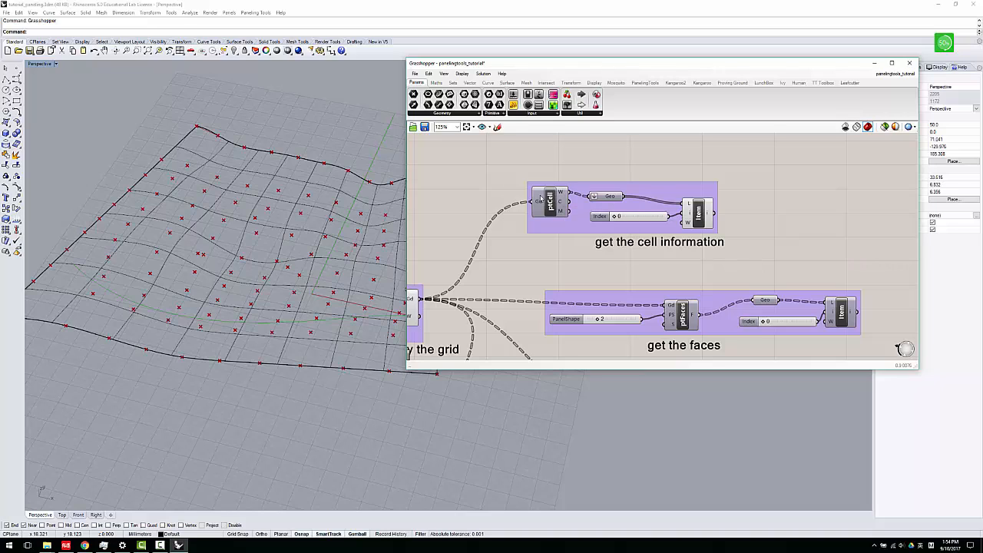
click(645, 82)
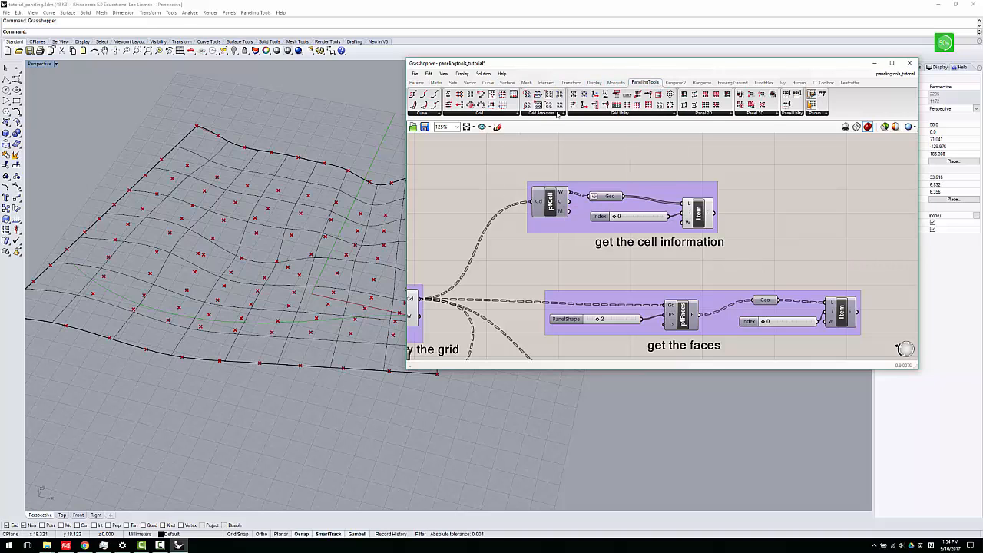
click(541, 115)
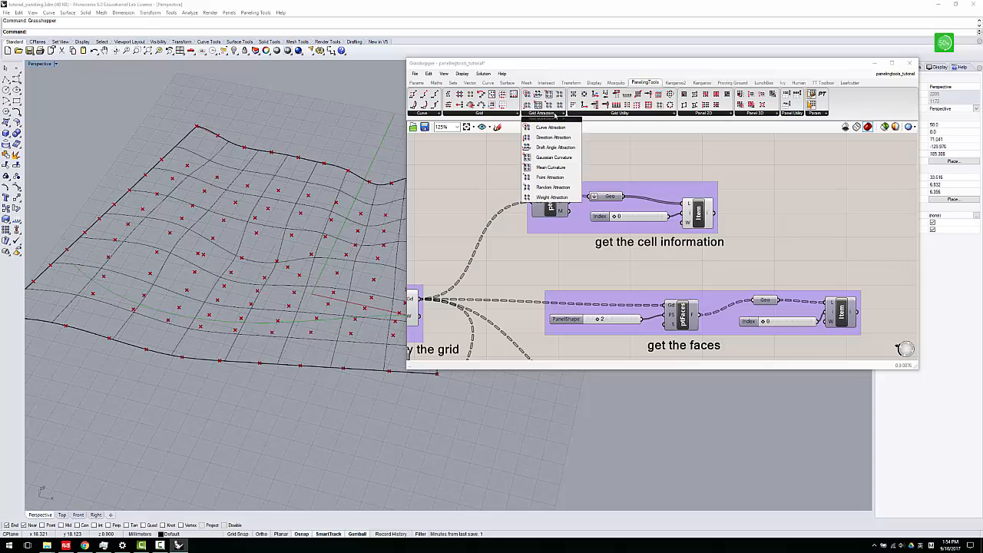
click(643, 115)
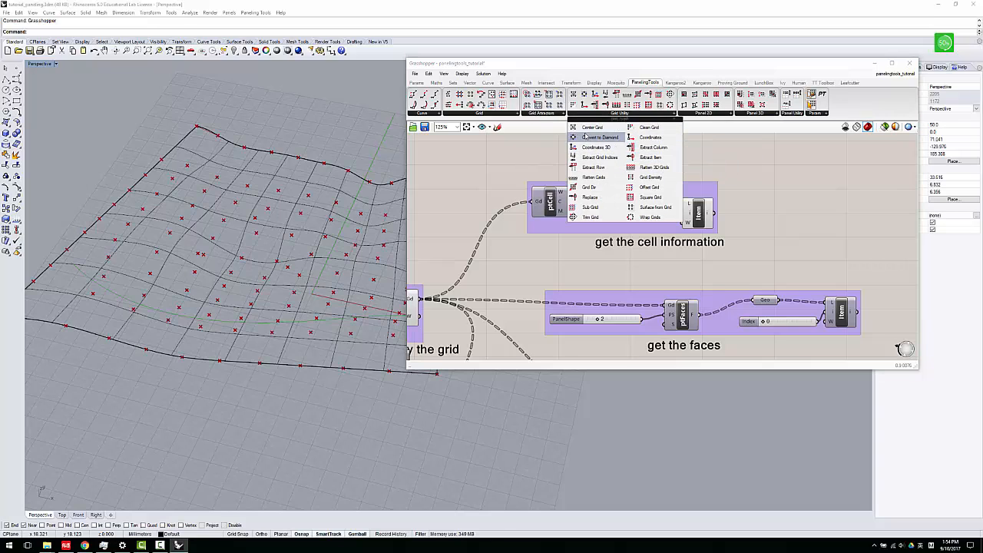
click(697, 115)
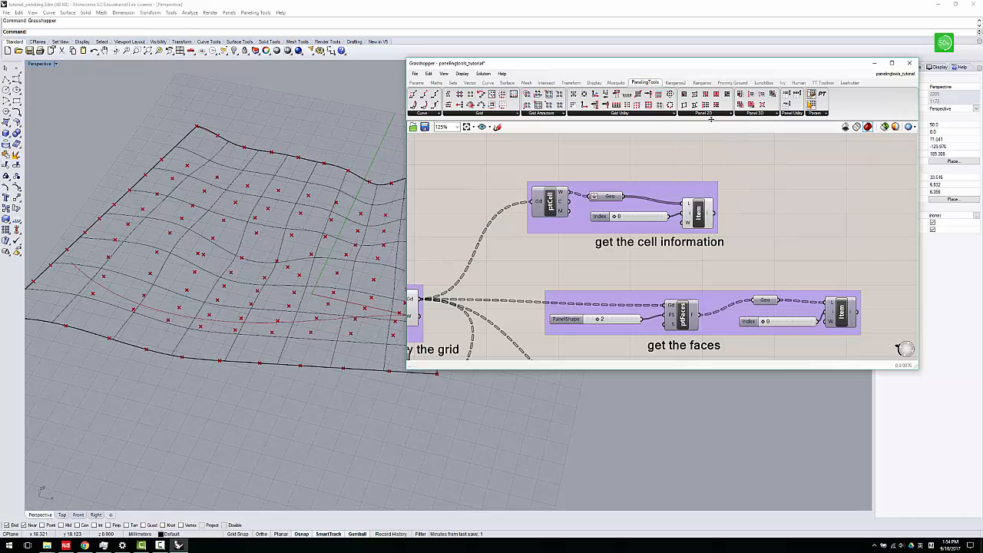
click(711, 115)
click(761, 113)
click(695, 115)
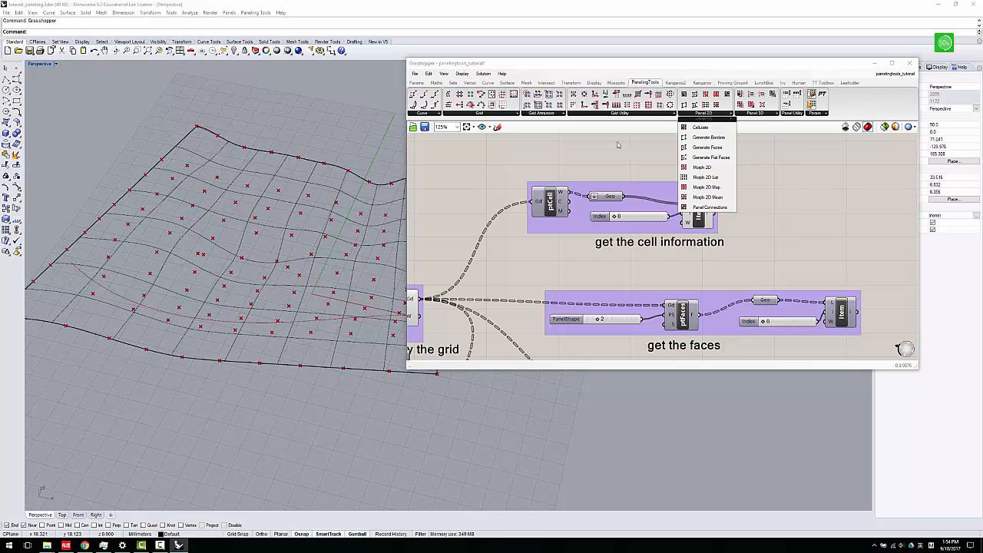
- Examine the Cellulate component, its outputs and the list Item component in the cell information group
click(550, 201)
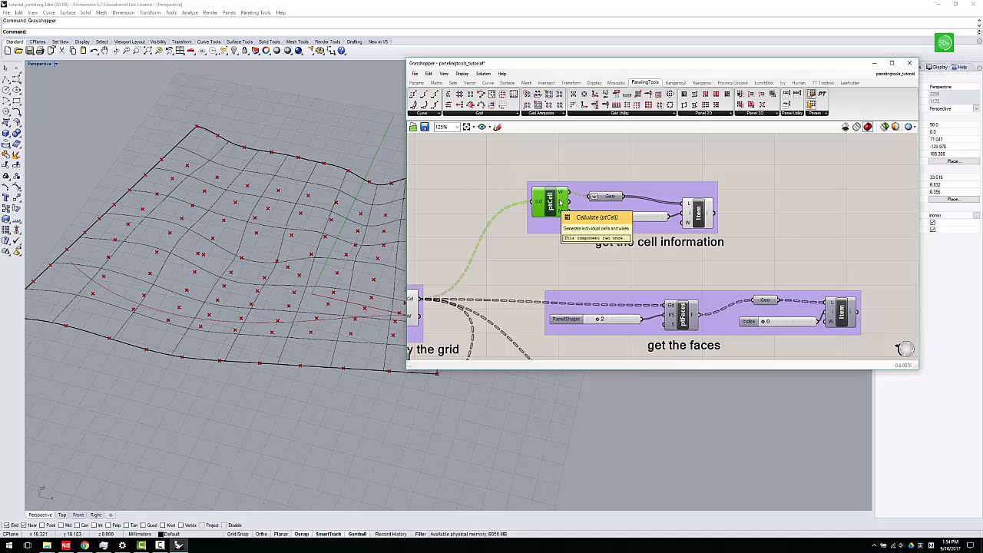
click(700, 211)
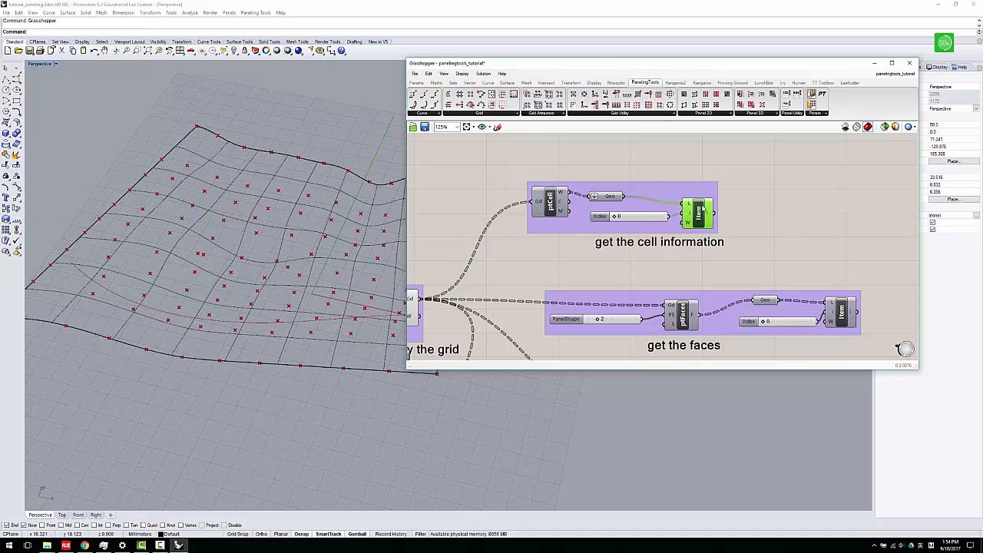
scroll(291, 209, down, 3)
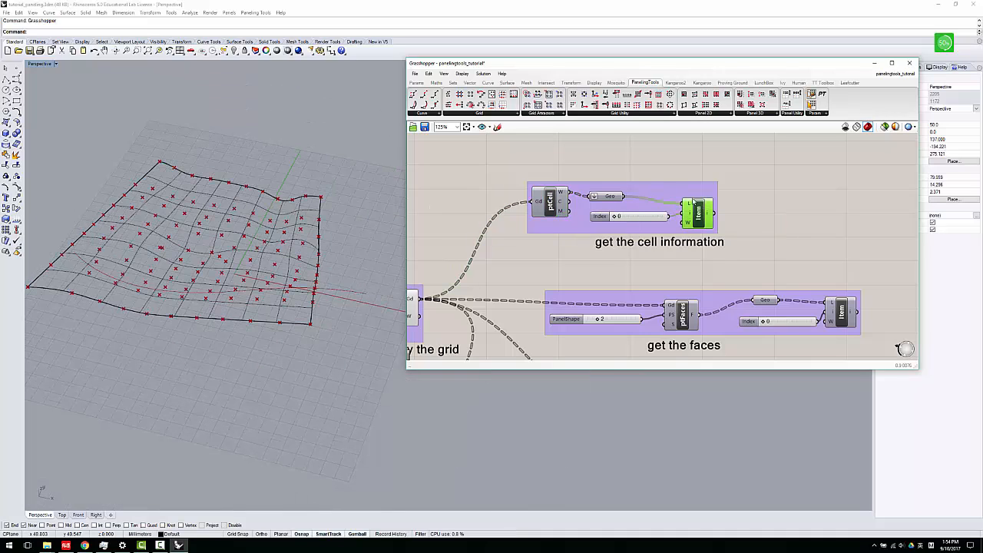
scroll(693, 203, up, 2)
mouse_move(487, 181)
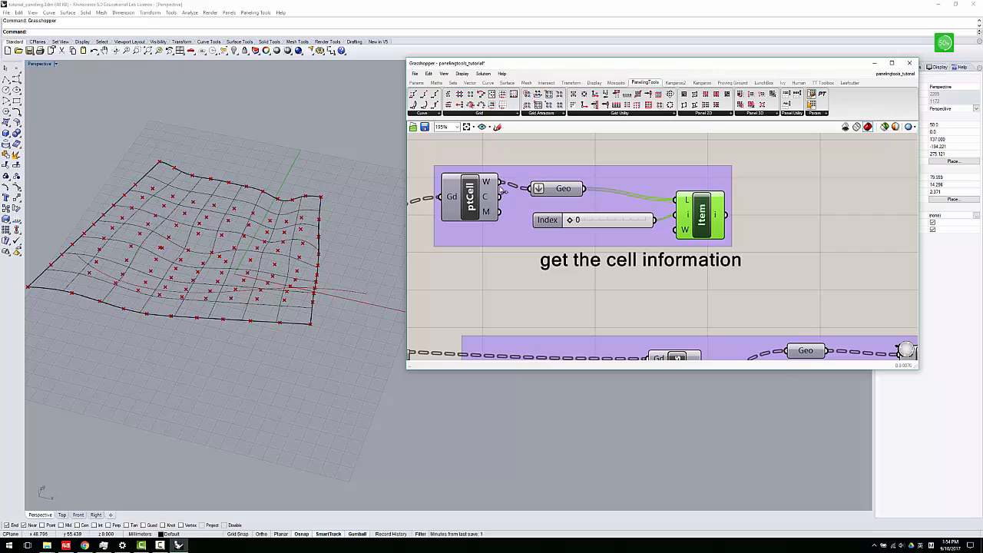
- Connect the C output of the Cellulate component to the Geo parameter of the cell information group
click(476, 197)
right_click(567, 188)
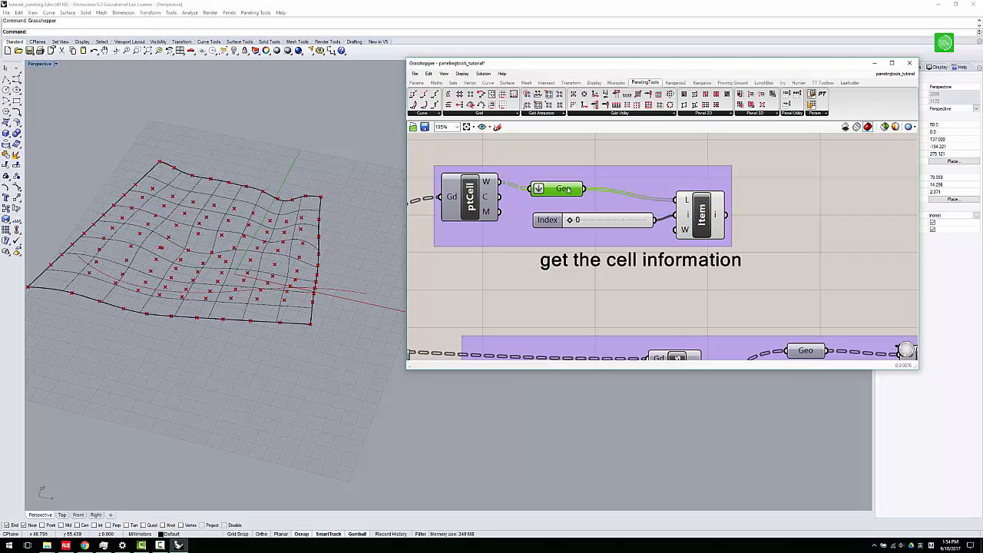
click(476, 196)
right_click(476, 197)
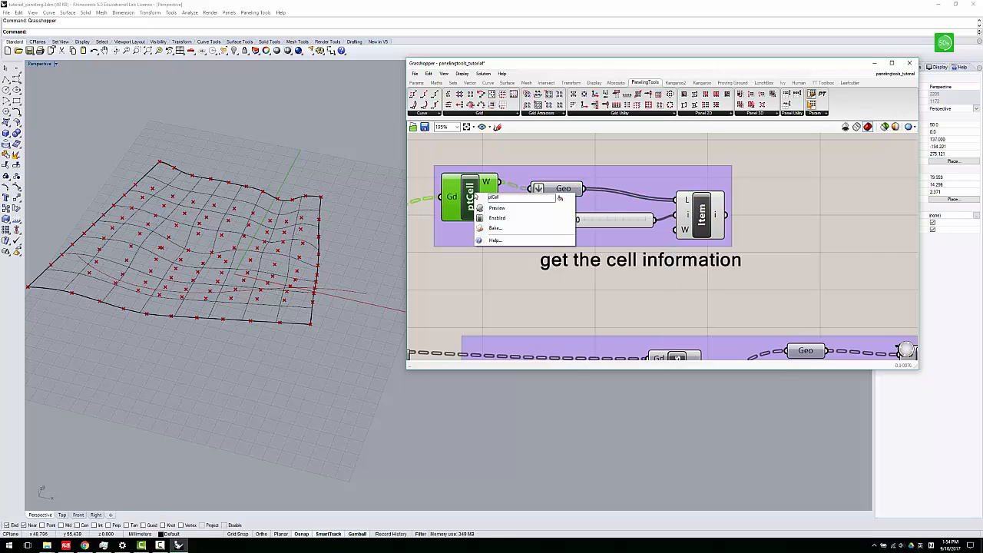
click(507, 182)
drag(505, 200, 533, 189)
click(701, 209)
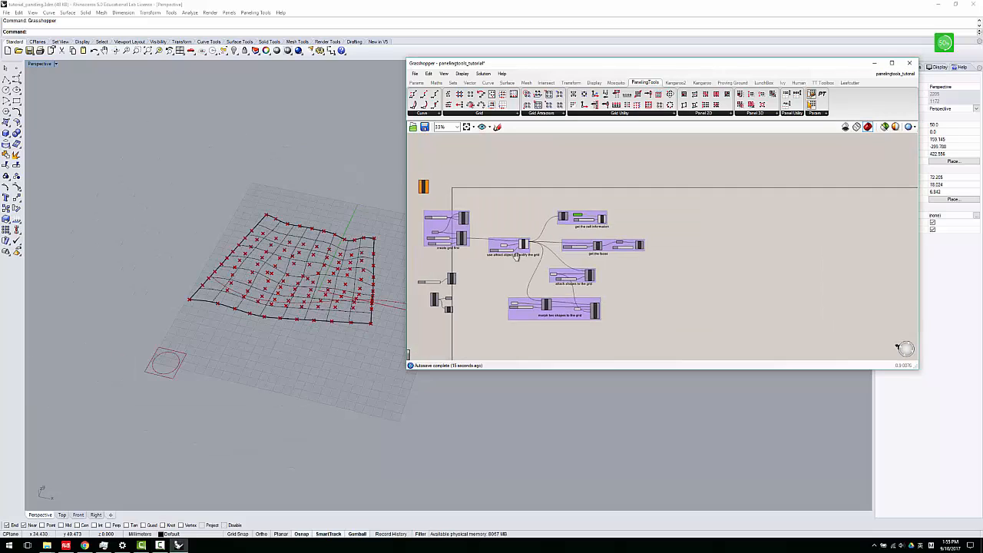
- Turn off the preview of the Curve Attraction component in the group that modifies the grid
scroll(516, 256, up, 2)
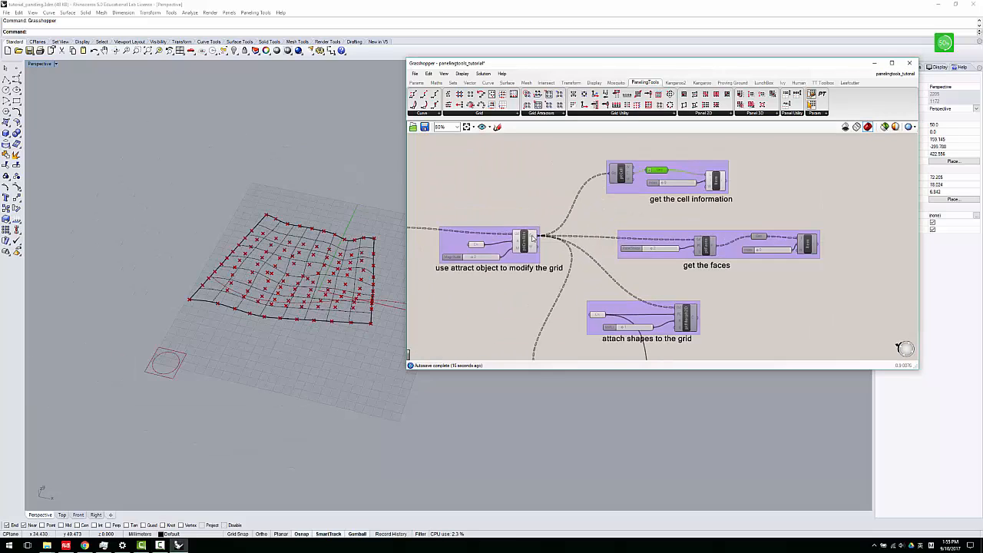
click(525, 240)
right_click(526, 238)
click(537, 251)
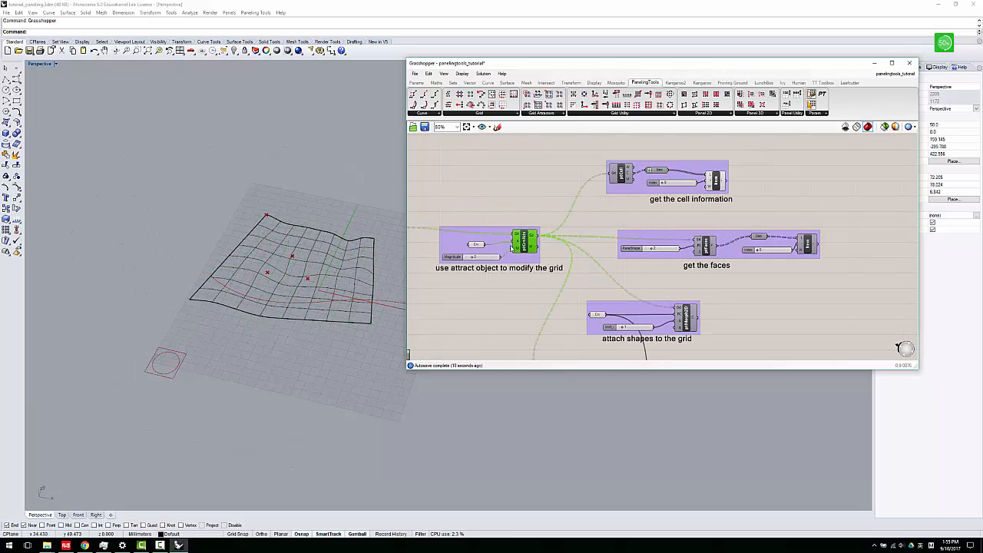
- Select the Item component of the cell information group and vary the Index slider to inspect individual cells
scroll(651, 223, up, 5)
click(711, 196)
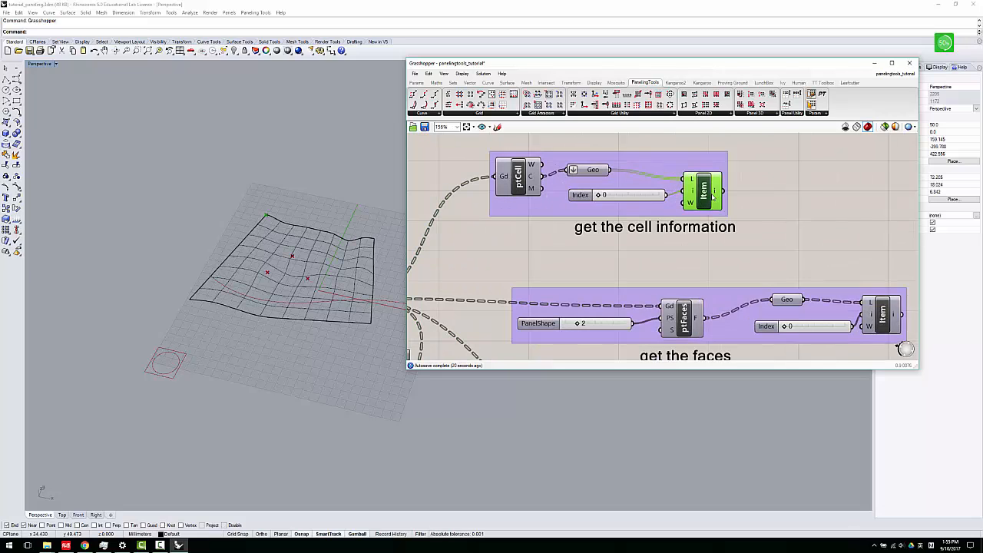
scroll(607, 192, up, 1)
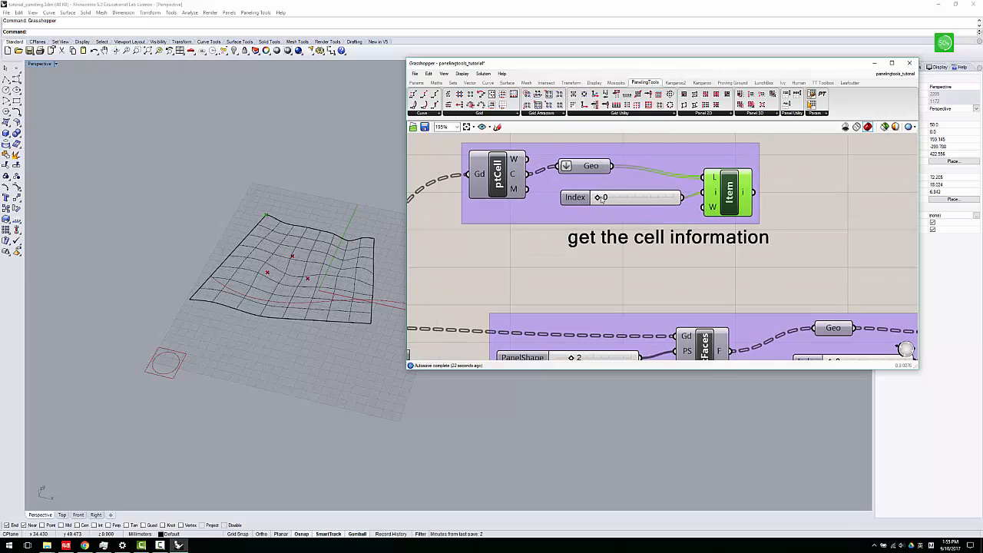
drag(605, 199, 625, 205)
- Connect the M output of Cellulate to the Geo parameter and set the cell Index to 5
scroll(595, 198, down, 5)
right_drag(603, 198, 618, 164)
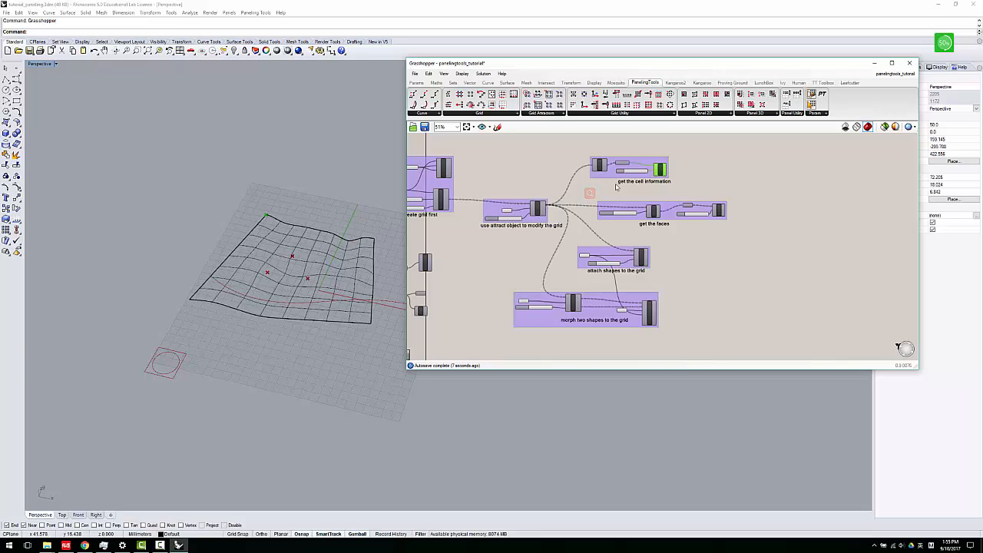
scroll(589, 193, up, 5)
drag(529, 182, 559, 160)
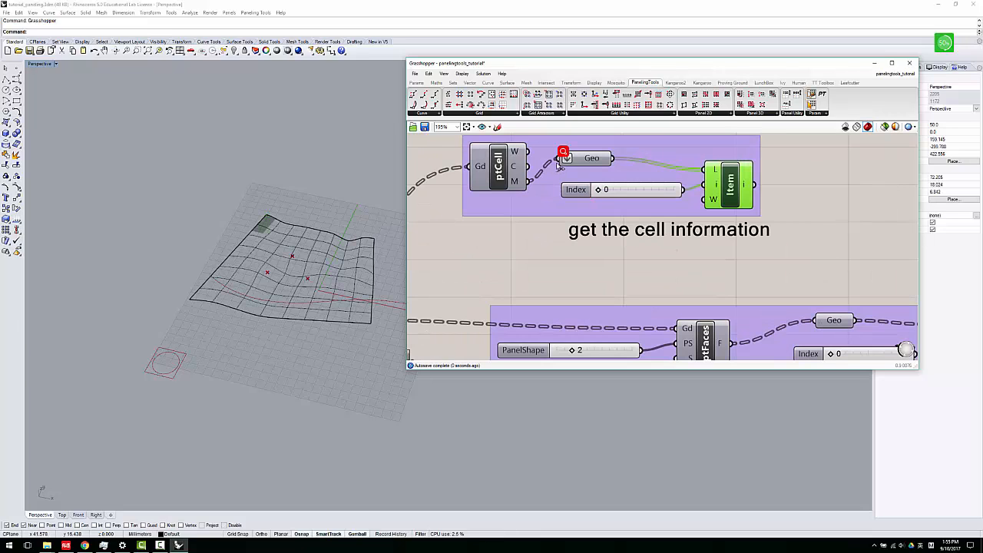
drag(599, 191, 636, 191)
scroll(568, 252, down, 5)
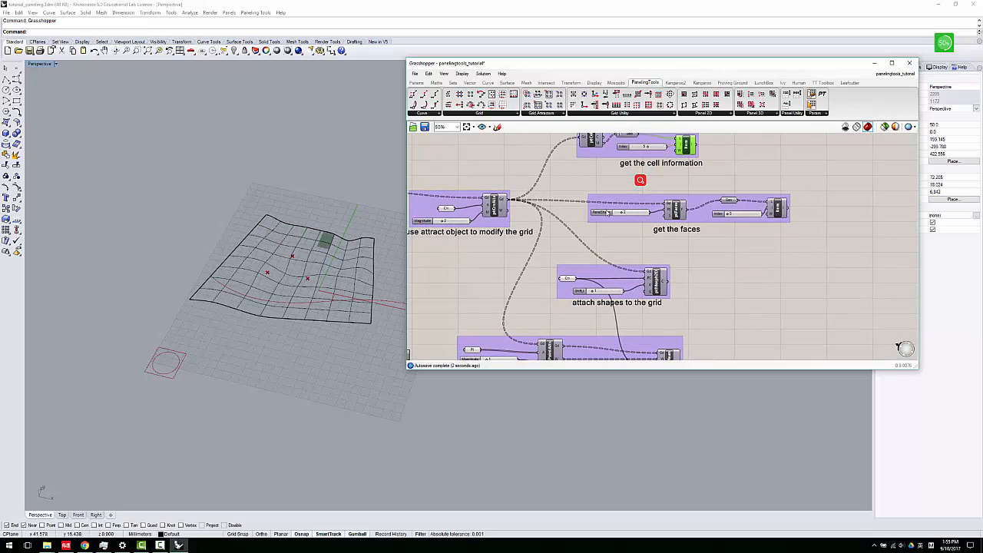
- Turn off the preview of the Item component in the cell information group
right_drag(700, 185, 585, 208)
scroll(619, 178, up, 3)
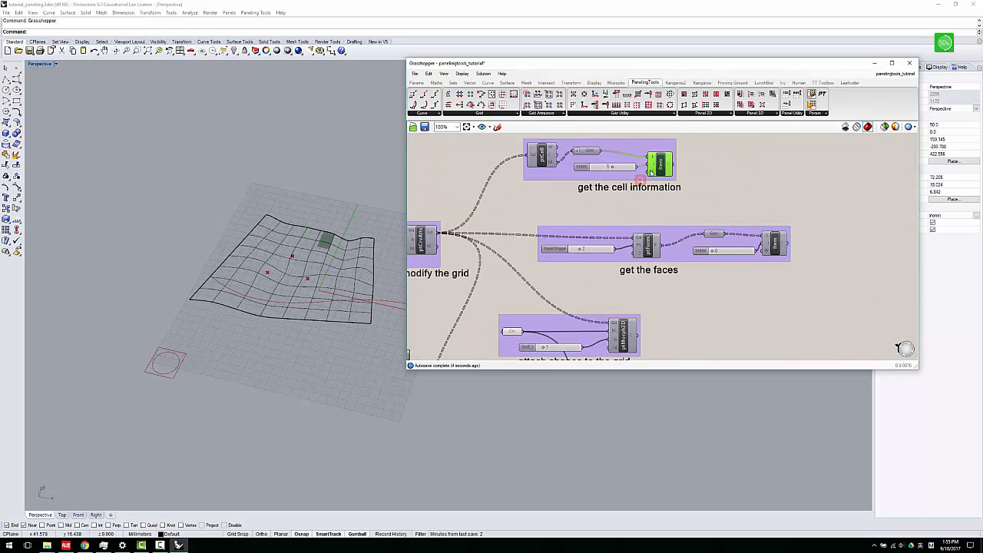
right_click(663, 164)
click(672, 175)
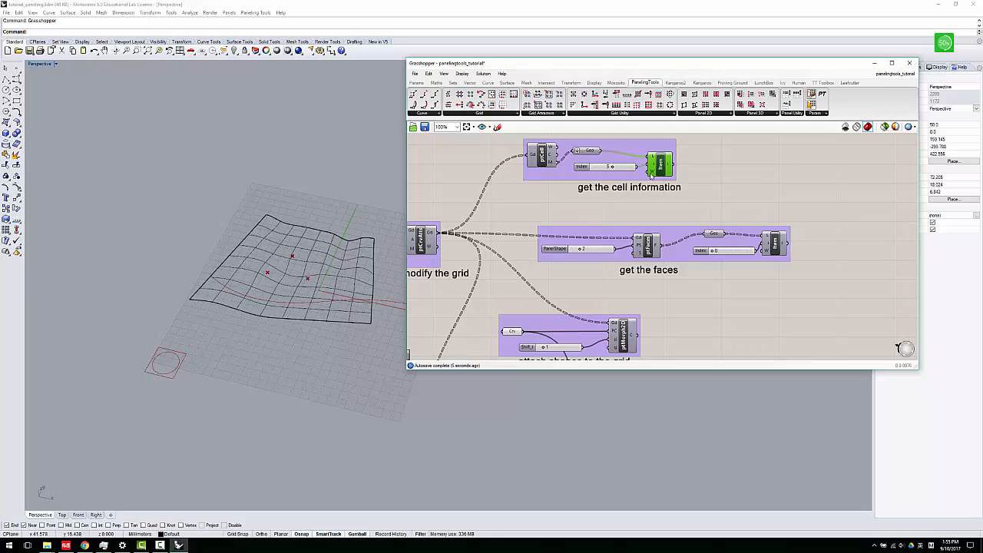
- Turn on the preview of the ptFaces component to show the panel faces on the surface
right_drag(635, 204, 650, 175)
scroll(649, 215, up, 3)
click(599, 215)
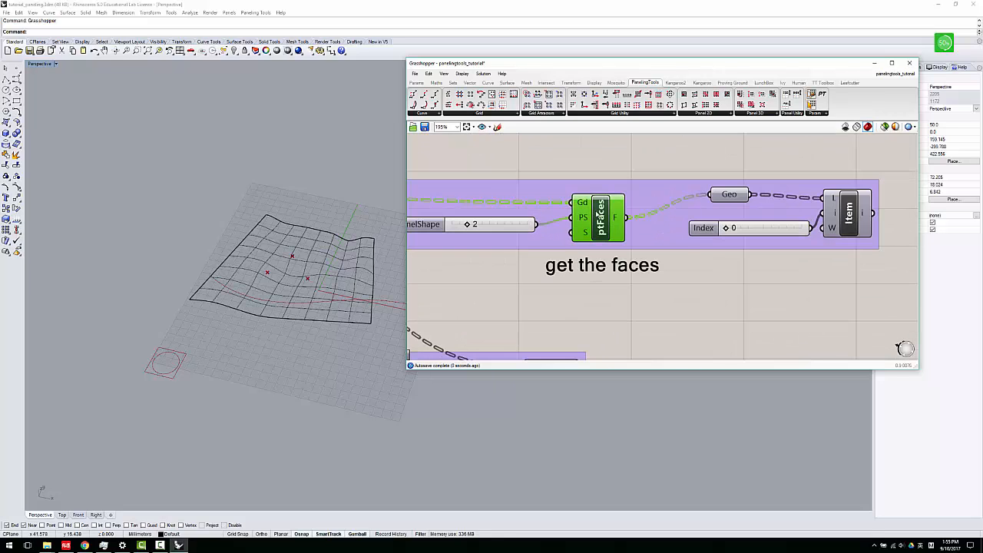
right_click(613, 218)
click(625, 226)
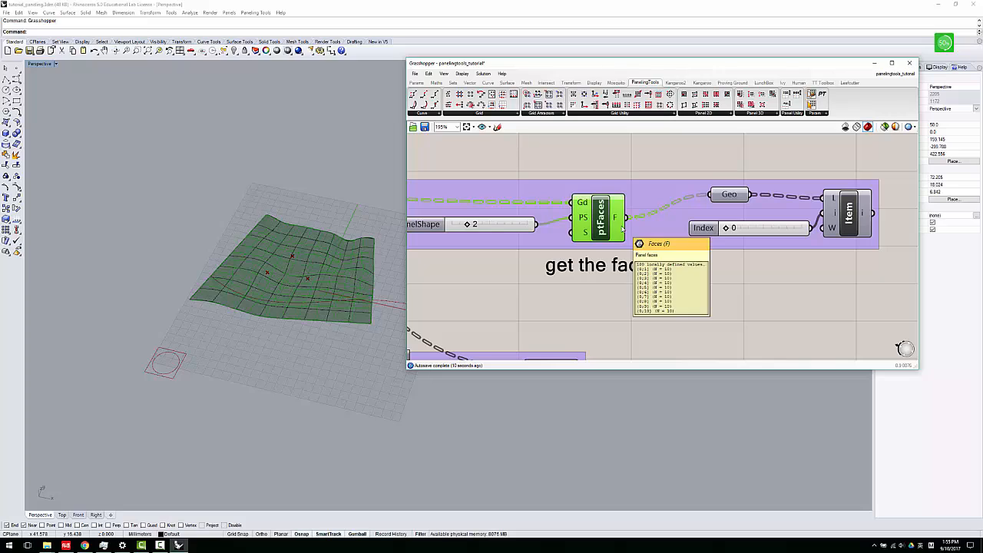
click(684, 285)
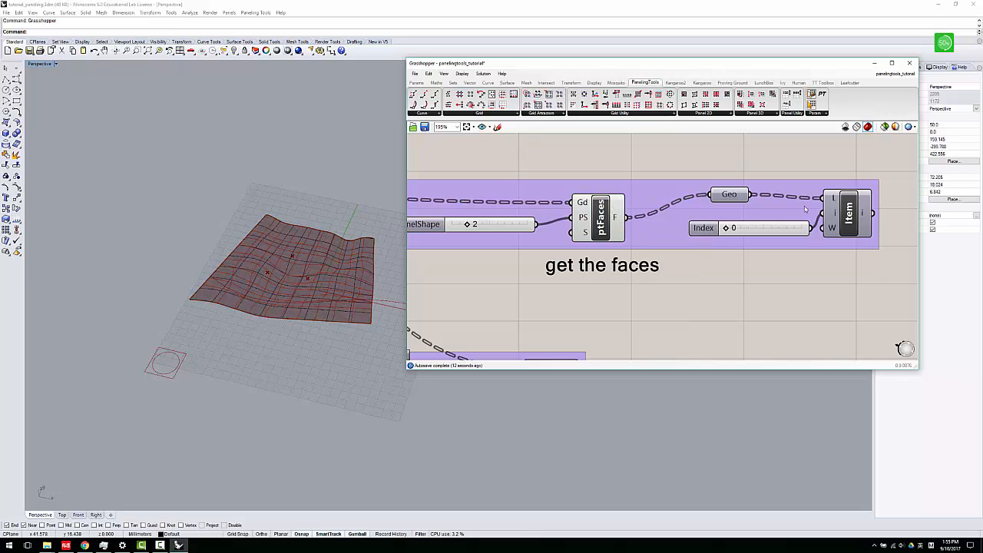
- Turn on the preview of the Item component in the faces group and examine the faces picked at index 0
click(838, 207)
right_click(849, 211)
click(860, 221)
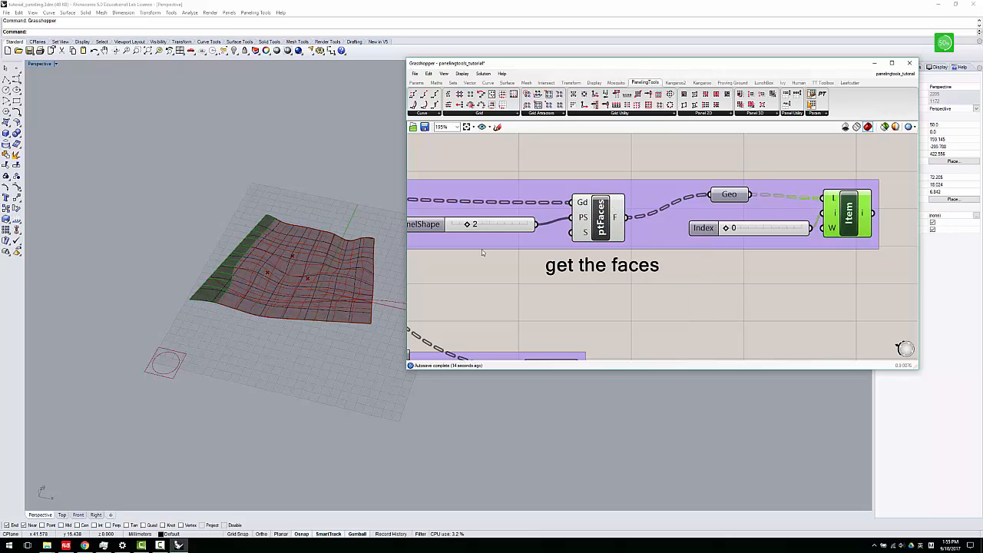
scroll(647, 243, down, 3)
scroll(601, 194, up, 3)
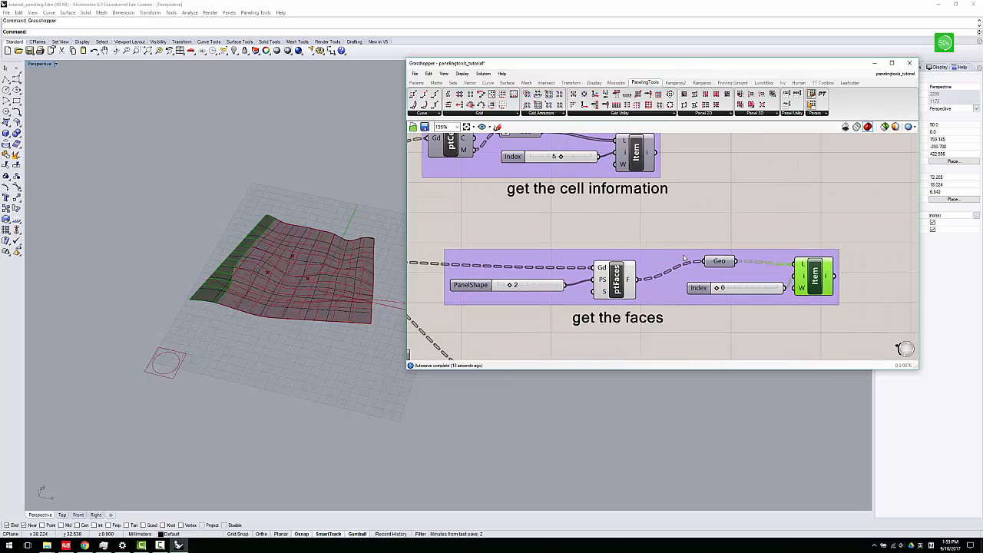
right_drag(685, 259, 665, 212)
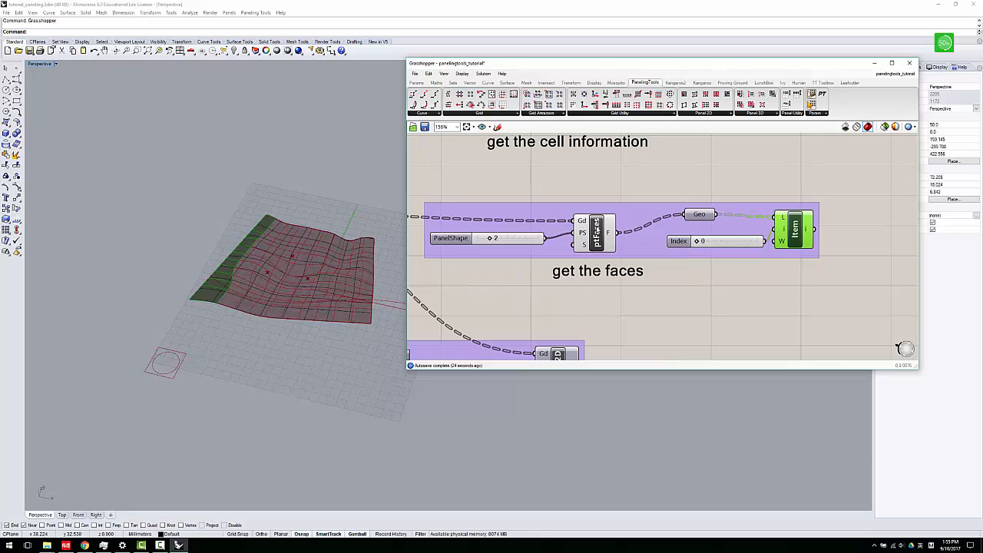
- Turn off the previews of the ptFaces component and the Item component in the faces group
click(596, 225)
right_click(597, 227)
click(619, 239)
scroll(745, 261, down, 2)
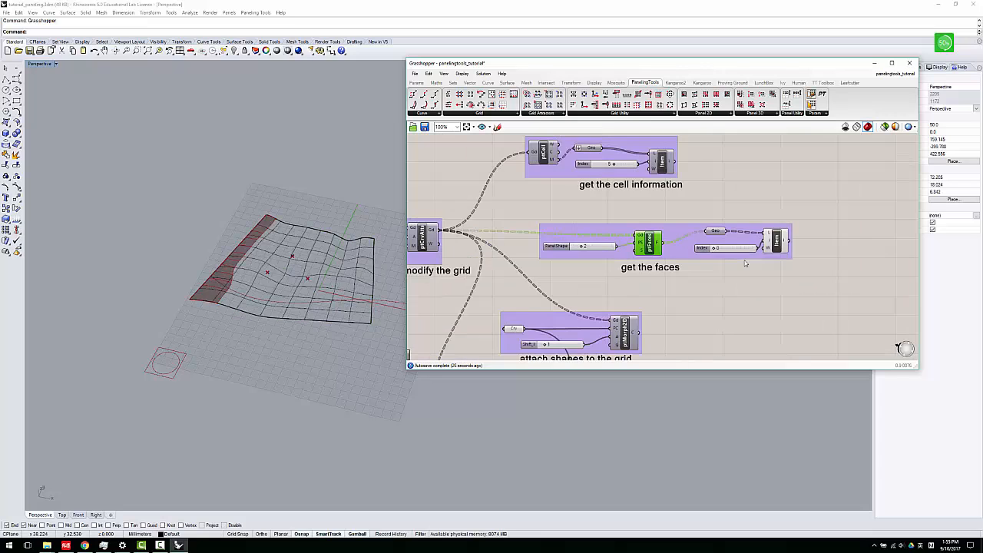
right_drag(749, 274, 745, 222)
scroll(754, 211, up, 2)
click(775, 167)
right_click(775, 168)
click(795, 182)
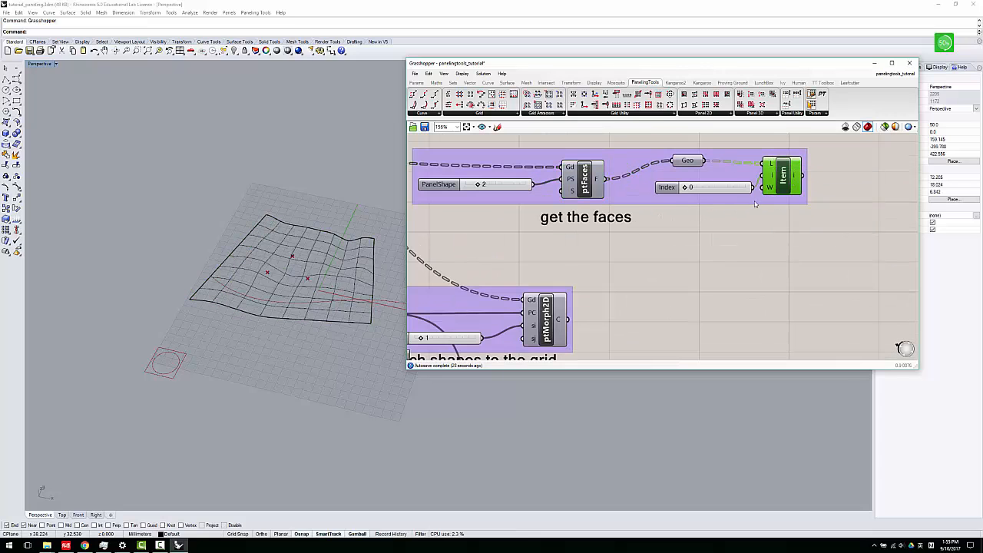
- Review the Panel 2D components and turn on the preview of ptMorph2D in the group that attaches shapes to the grid
scroll(751, 207, down, 4)
right_drag(669, 228, 651, 205)
click(706, 113)
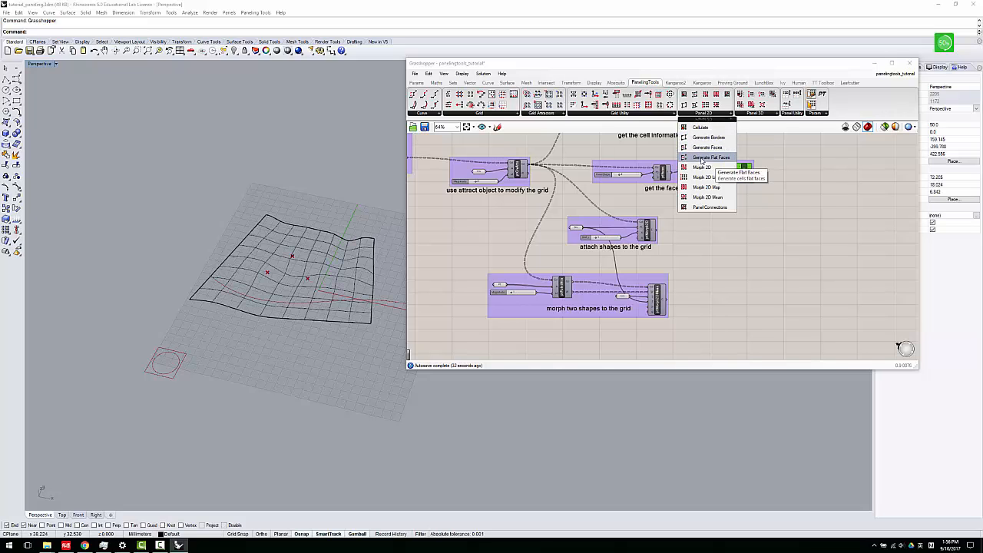
scroll(637, 231, up, 2)
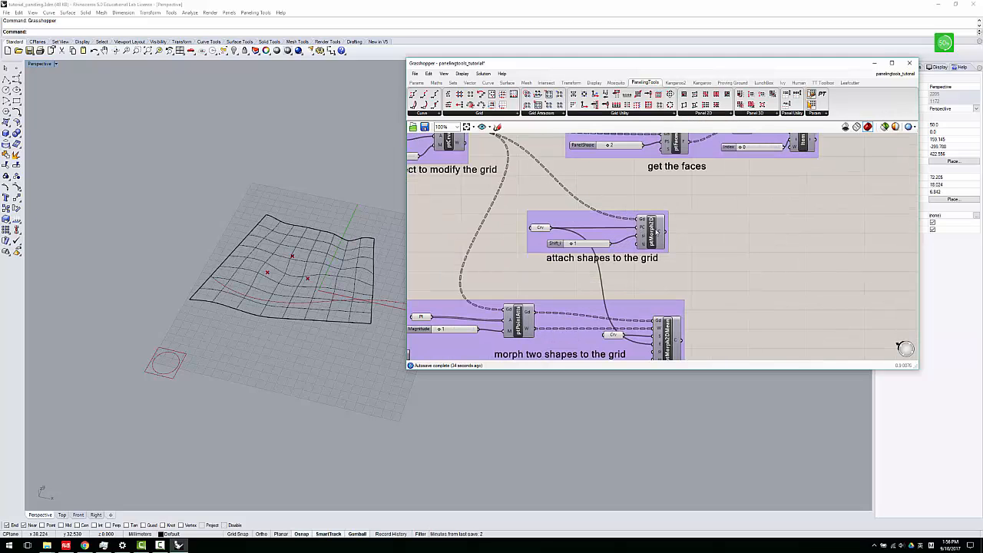
click(654, 230)
right_click(655, 225)
click(672, 244)
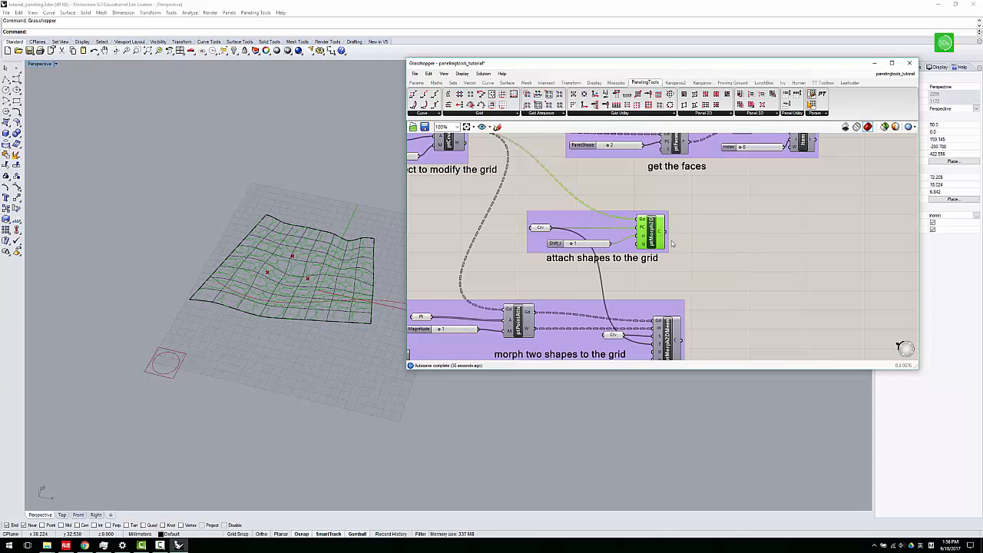
scroll(650, 257, up, 3)
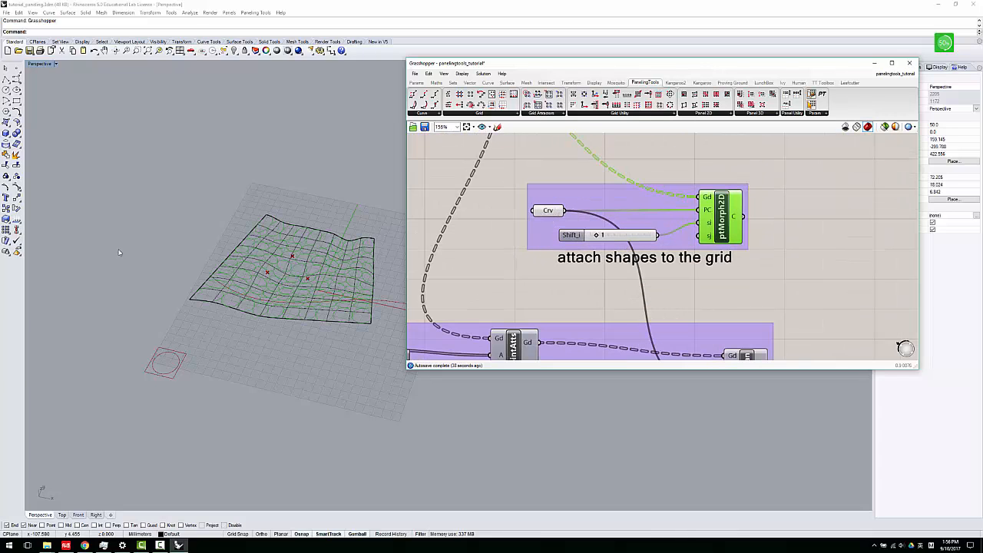
- Select the Crv parameter in the group that attaches shapes to the grid and examine its curve beside the morphed shapes
scroll(124, 291, down, 4)
scroll(124, 291, up, 3)
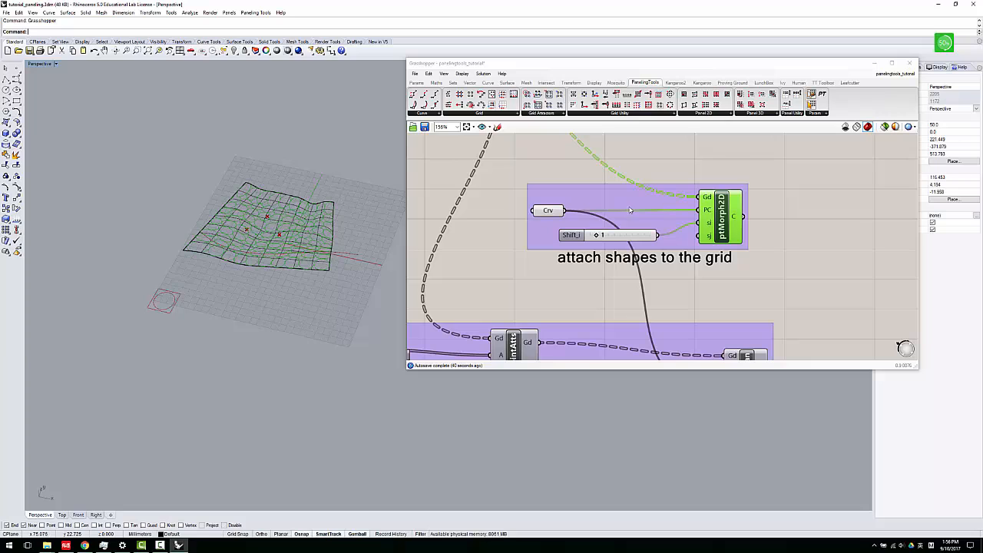
click(549, 210)
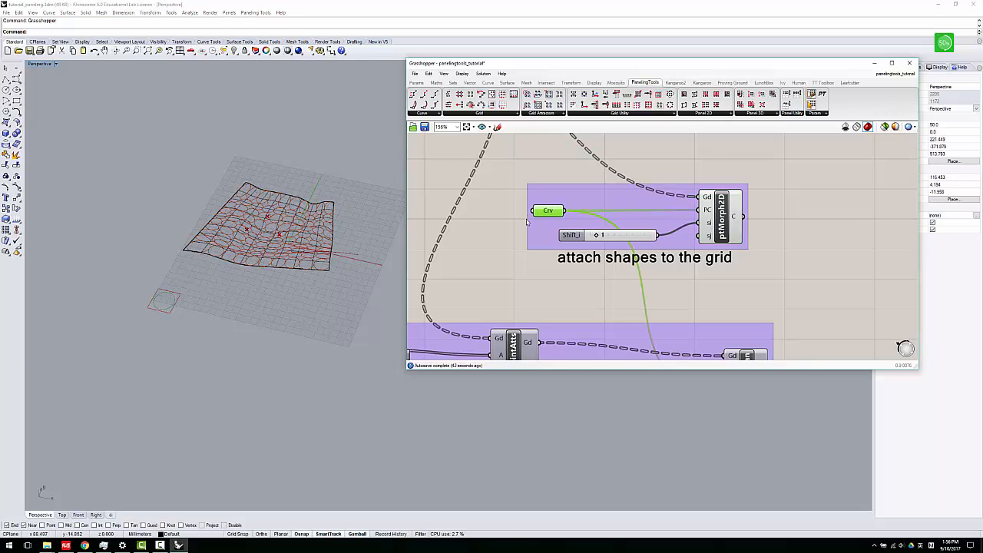
scroll(187, 300, up, 2)
scroll(153, 296, up, 2)
scroll(143, 274, down, 9)
right_drag(306, 192, 291, 219)
scroll(255, 194, up, 4)
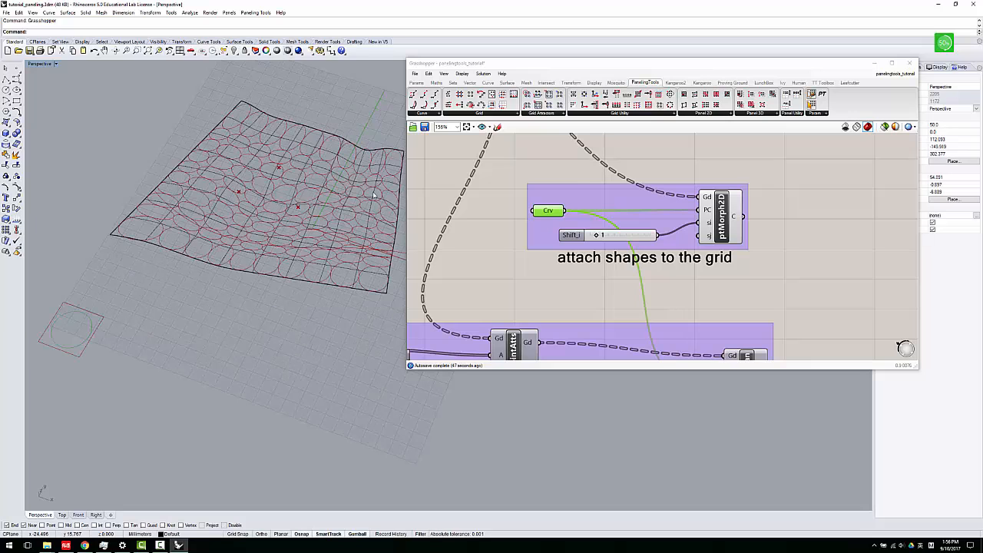
- Turn on the preview of the curve attractor component in the group that modifies the grid
scroll(668, 219, down, 5)
scroll(594, 182, up, 3)
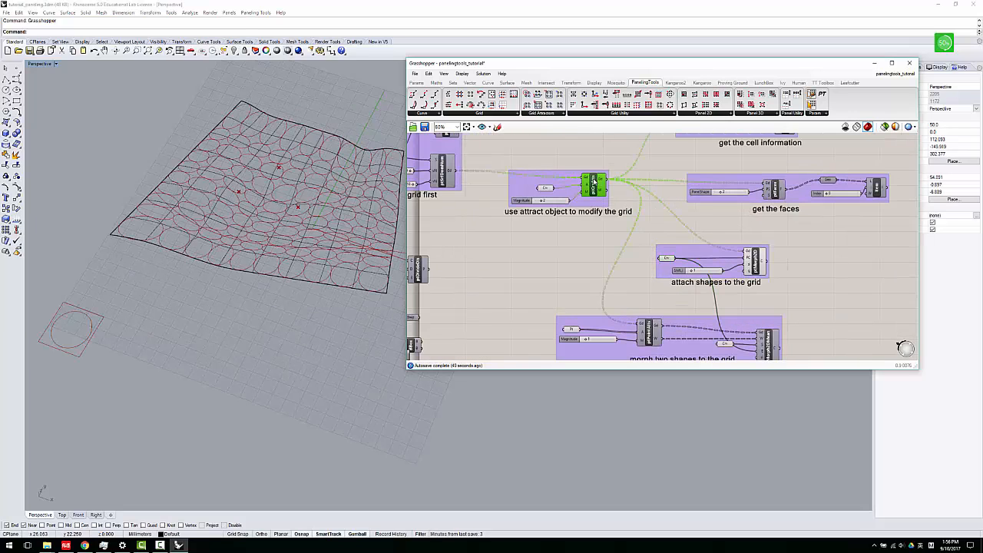
right_click(593, 181)
click(600, 196)
click(556, 243)
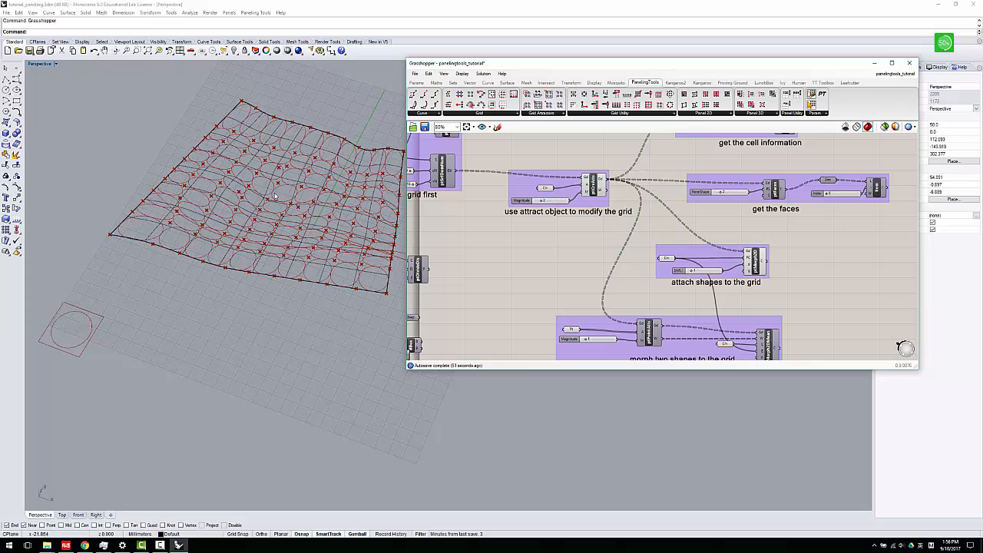
- Turn off the preview of the ptMorph2D component in the group that attaches shapes to the grid
scroll(555, 243, down, 3)
scroll(647, 209, up, 3)
click(647, 209)
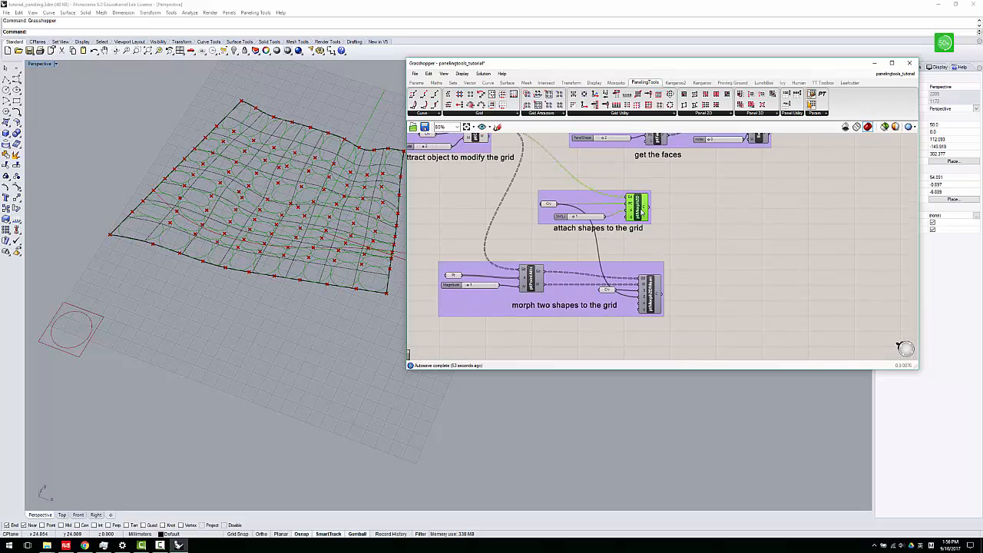
right_click(645, 210)
click(652, 225)
- Turn on the preview of the ptPointAtts component in the group that morphs two shapes to the grid
scroll(552, 227, up, 2)
click(549, 226)
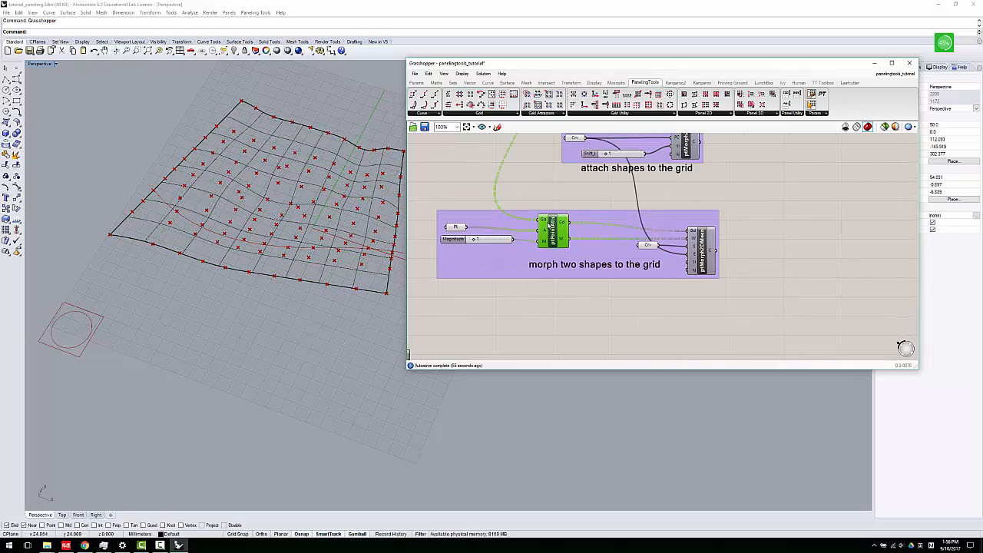
right_click(550, 228)
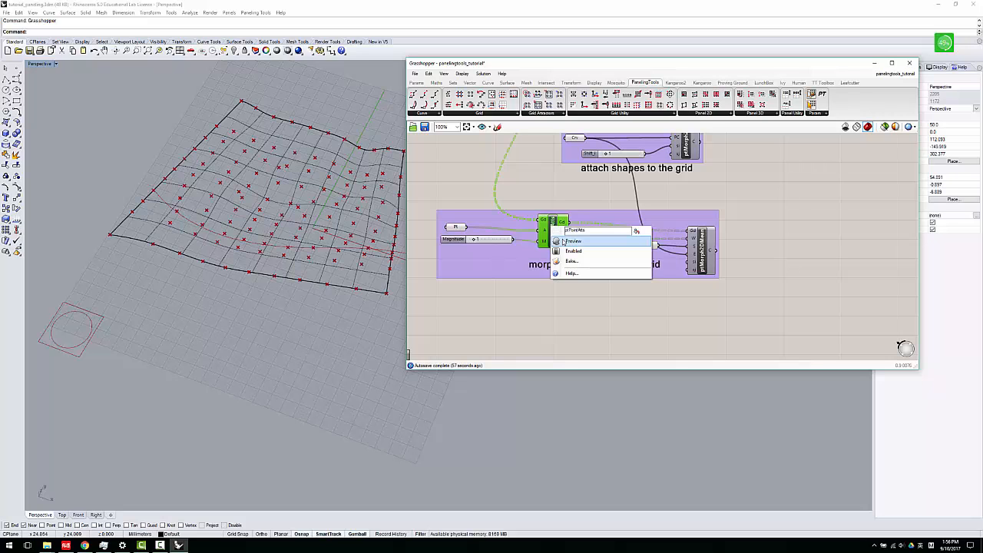
click(564, 238)
mouse_move(238, 205)
right_down()
mouse_move(243, 227)
mouse_move(236, 213)
right_up()
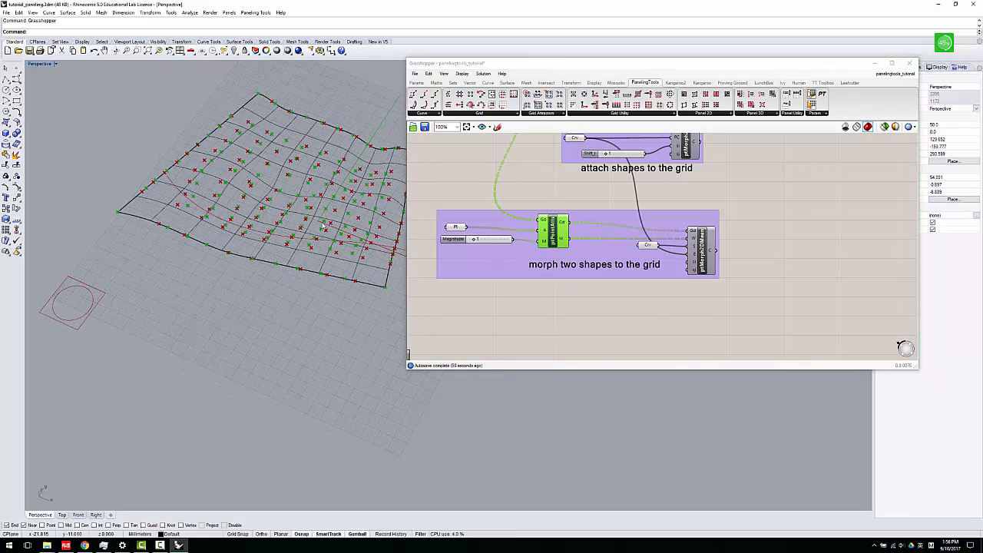
- Turn off the preview of the curve attractor component in the group that modifies the grid
scroll(610, 227, down, 3)
right_drag(611, 227, 608, 258)
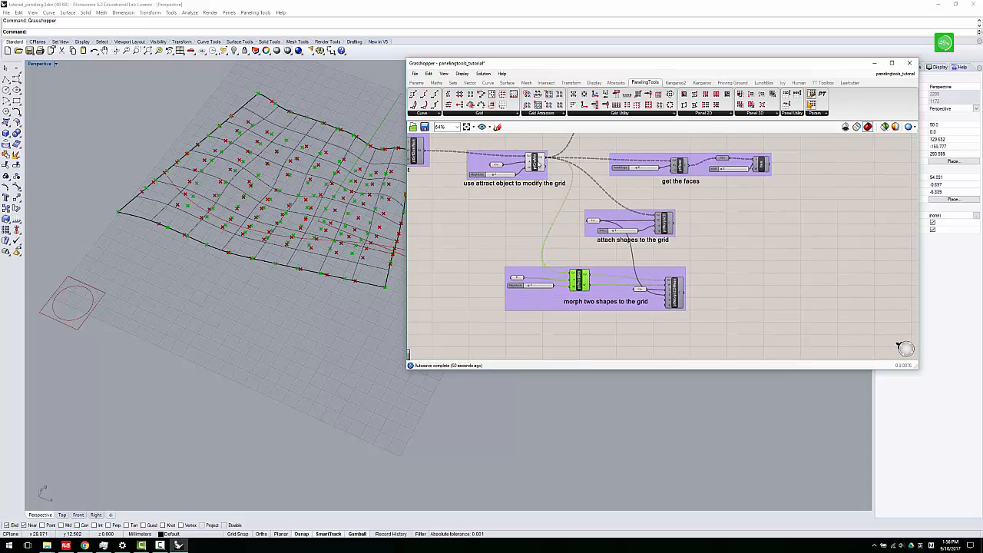
right_click(538, 162)
click(558, 178)
- Review the Panel 2D morph components and examine the inputs of ptMorph2DMean in the group that morphs two shapes
right_drag(671, 292, 645, 275)
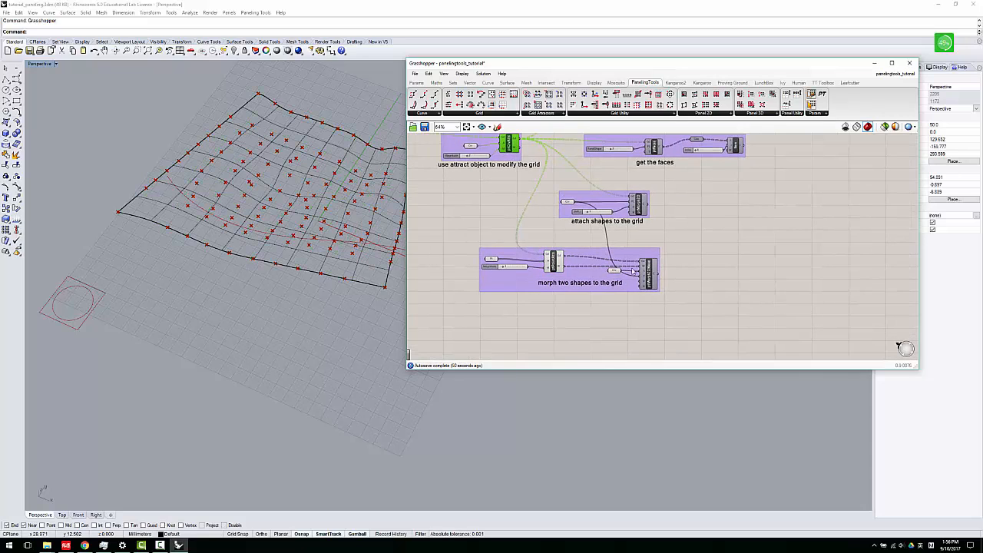
scroll(645, 275, up, 3)
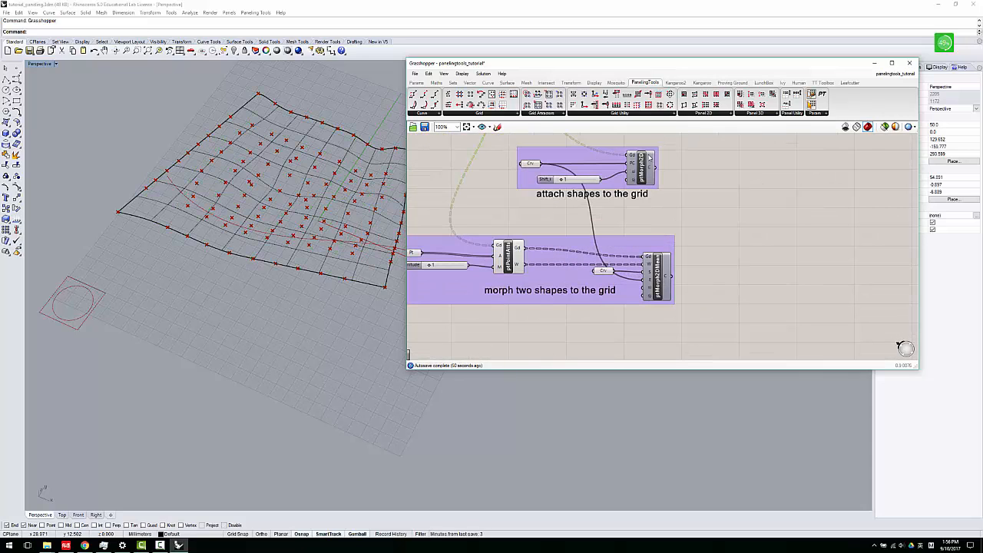
click(720, 114)
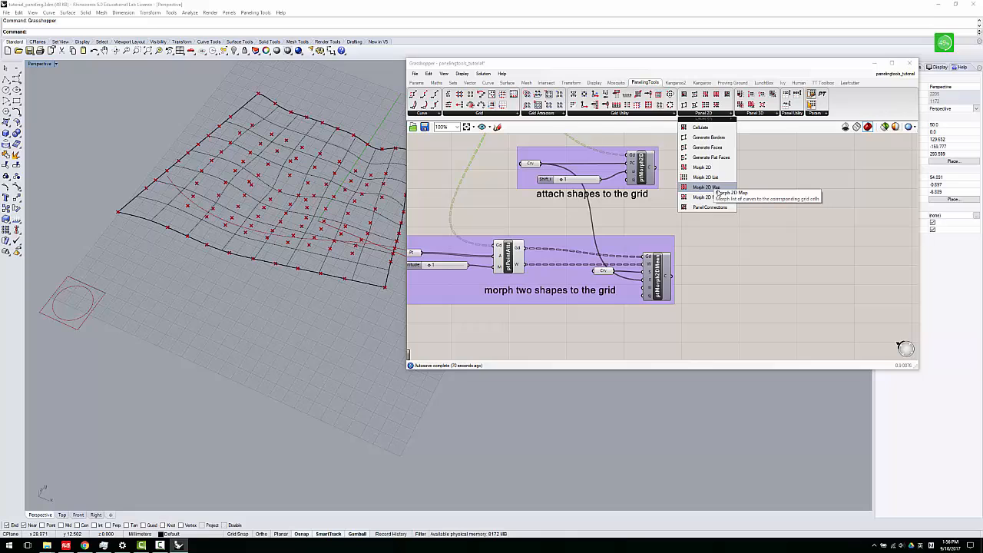
scroll(664, 275, up, 5)
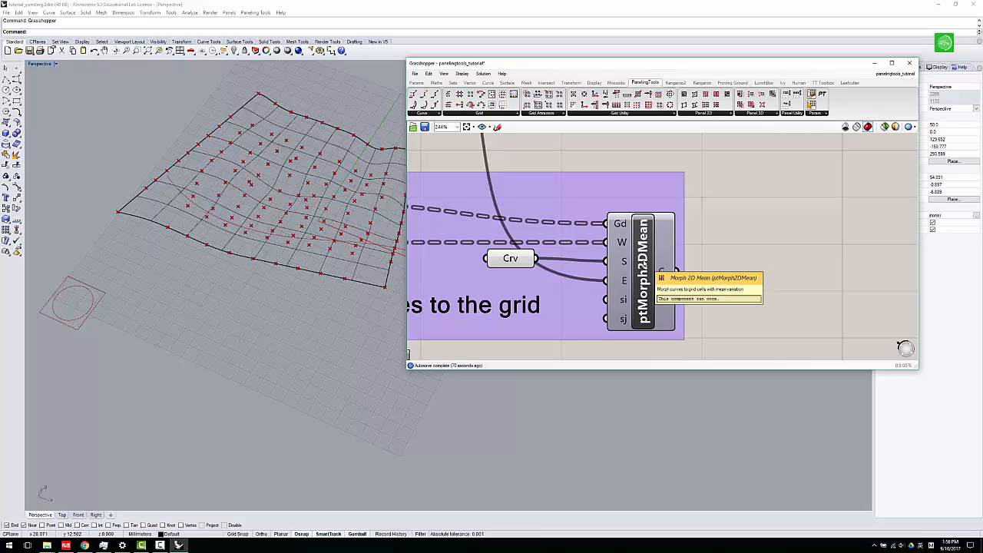
scroll(643, 265, down, 3)
scroll(628, 271, up, 2)
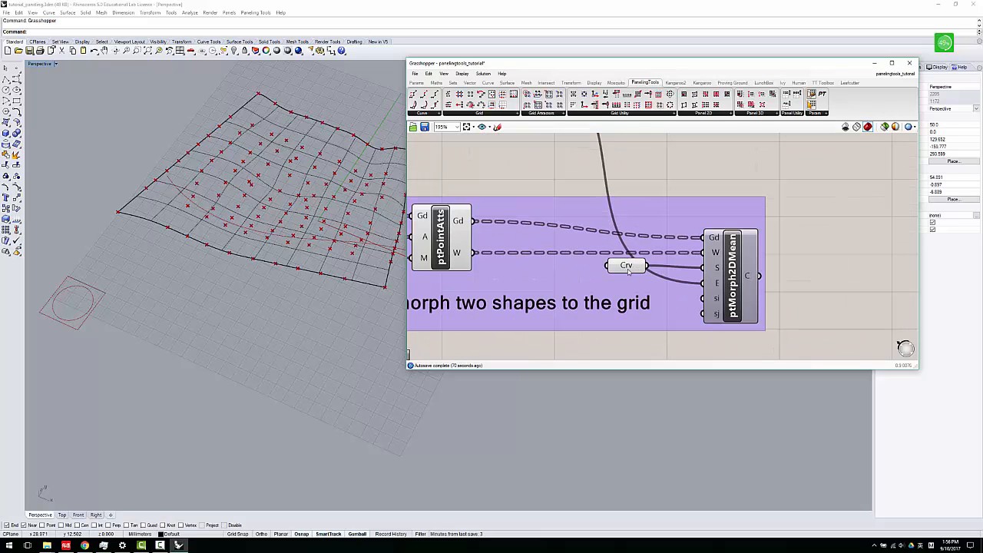
- Shift the Crv parameter feeding the S input of ptMorph2DMean slightly upward and examine its source curve in the viewport
mouse_move(628, 270)
mouse_down()
mouse_move(643, 277)
mouse_move(641, 259)
mouse_move(629, 265)
mouse_up()
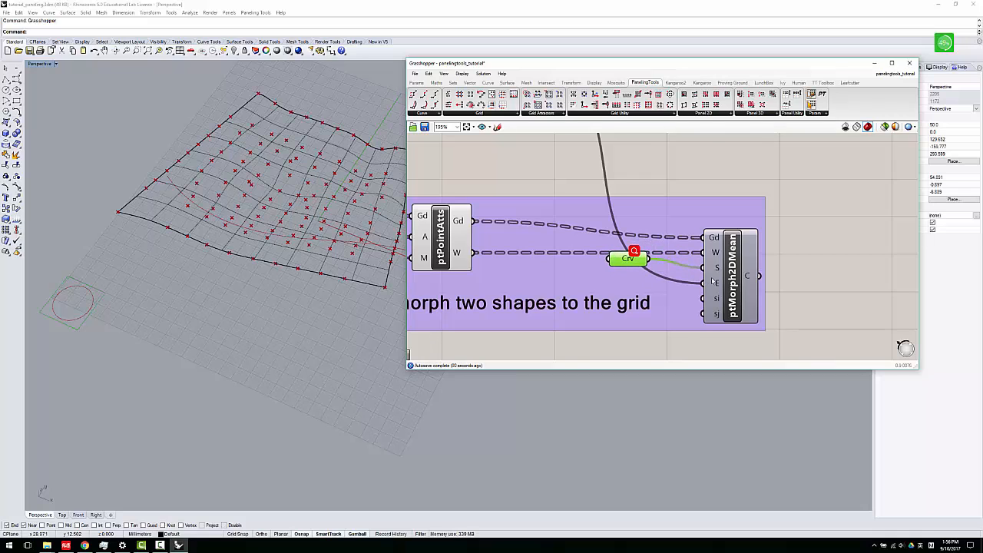
scroll(713, 284, down, 1)
right_drag(275, 267, 247, 286)
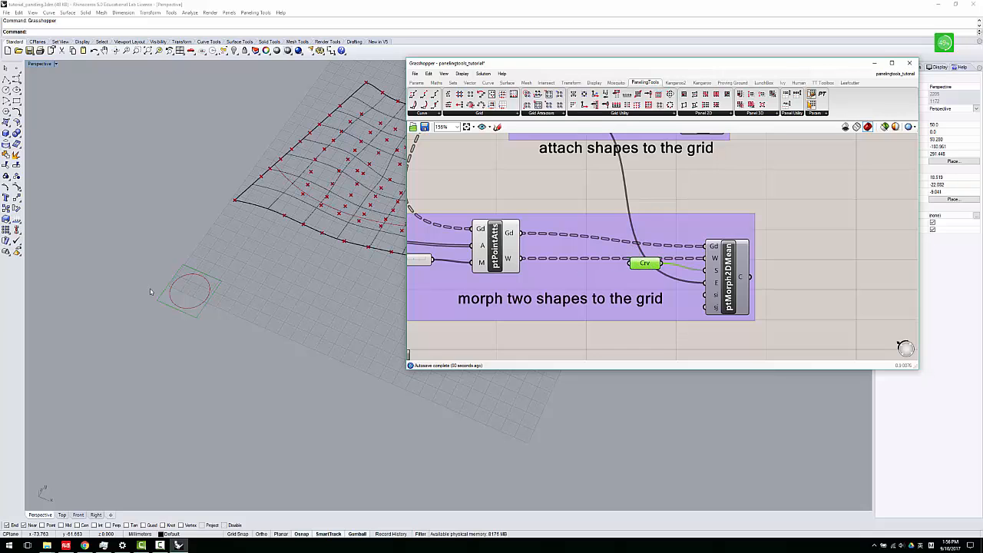
right_drag(185, 306, 172, 318)
- Turn on the preview of the ptMorph2DMean component and examine how the two shapes blend across the grid cells
click(741, 272)
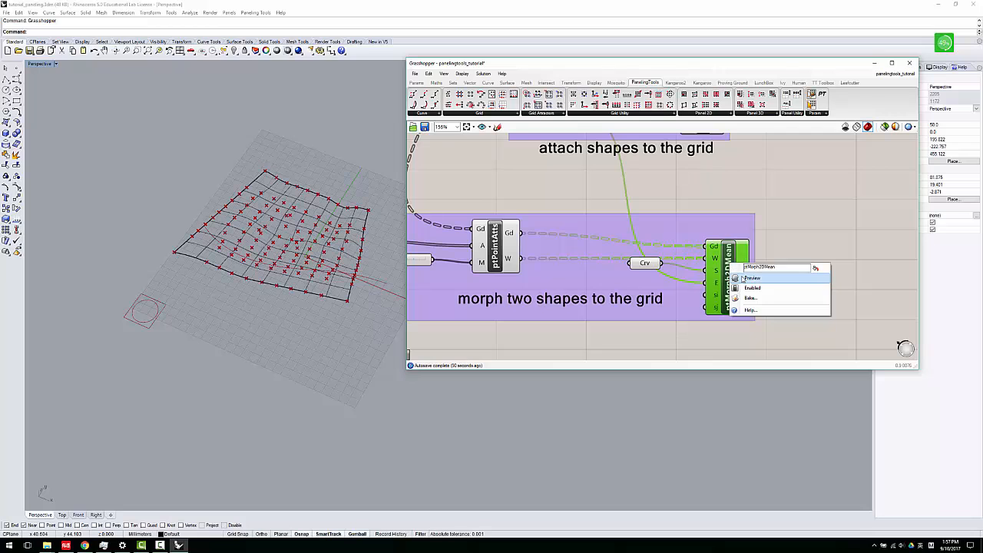
scroll(299, 274, up, 5)
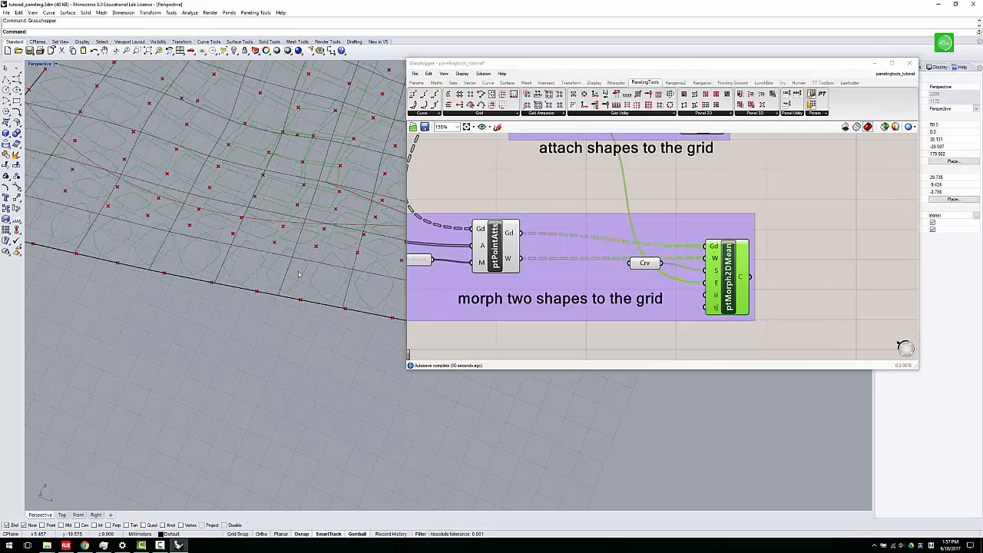
scroll(185, 240, down, 4)
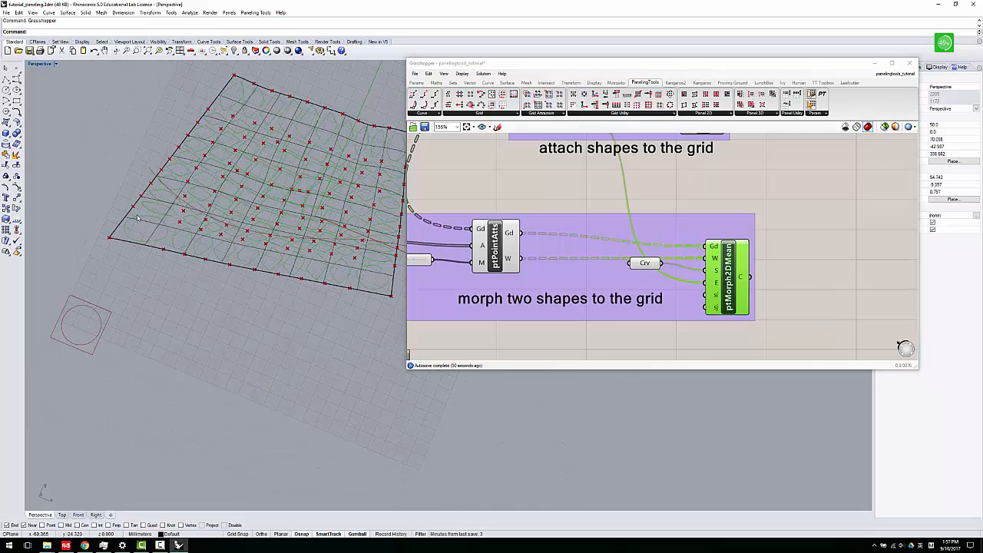
scroll(138, 219, up, 4)
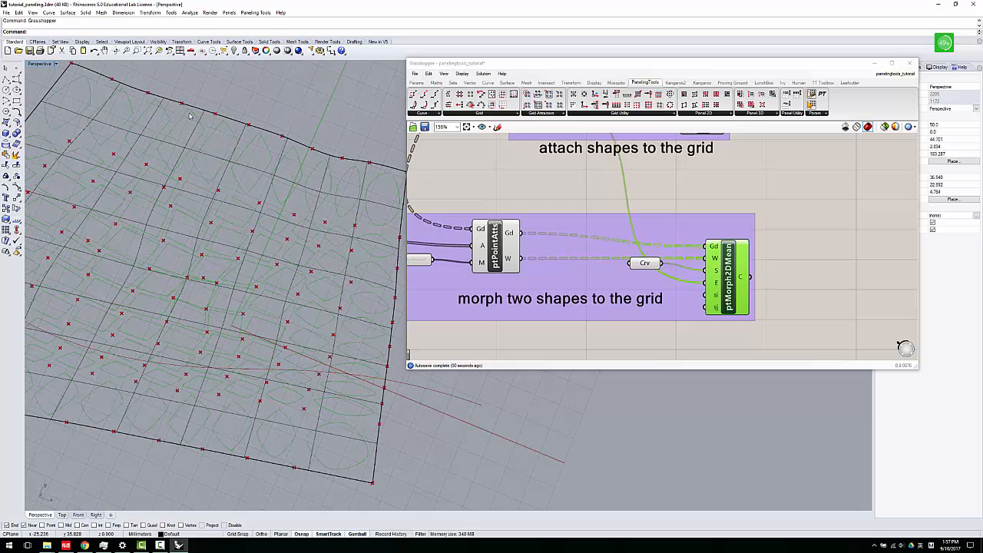
scroll(202, 131, down, 2)
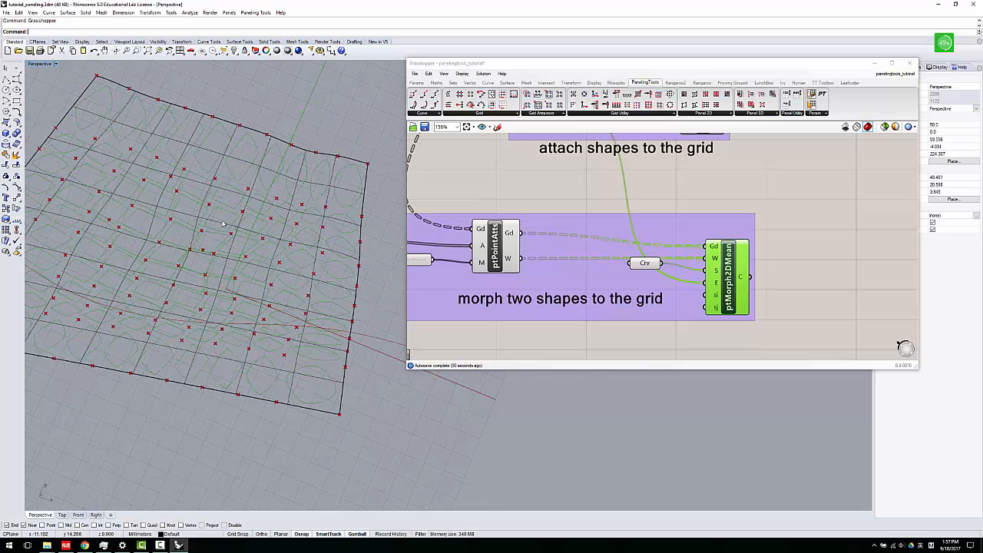
scroll(223, 223, down, 2)
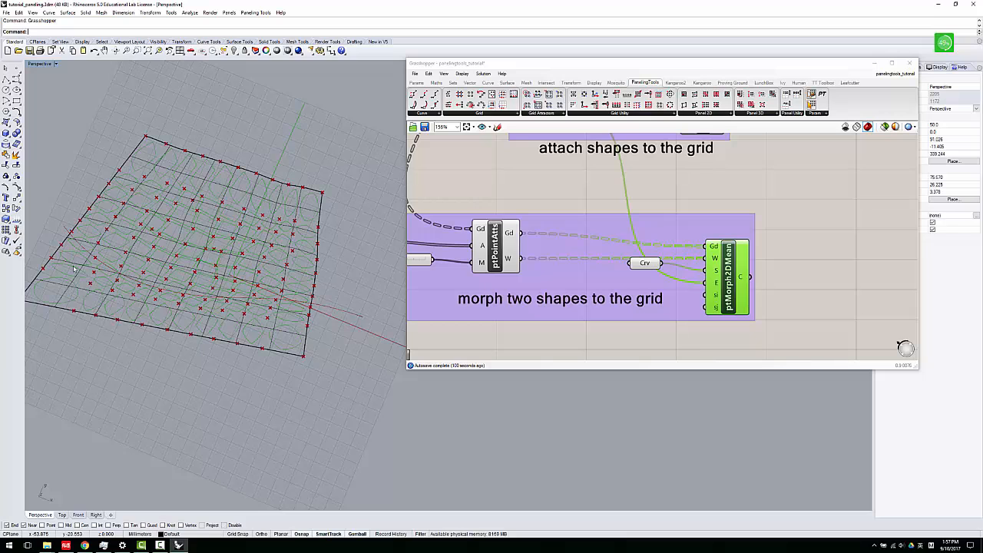
scroll(86, 290, up, 1)
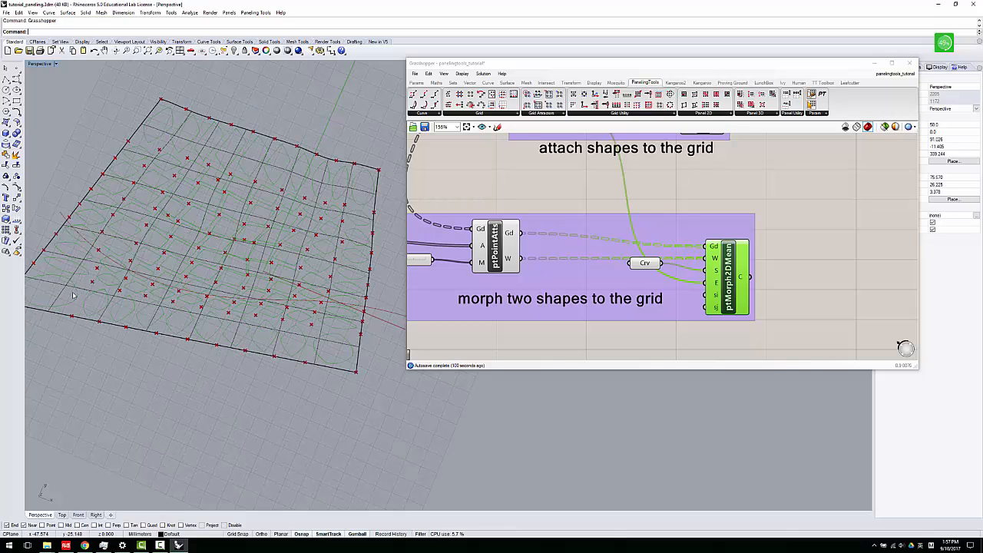
scroll(75, 293, down, 2)
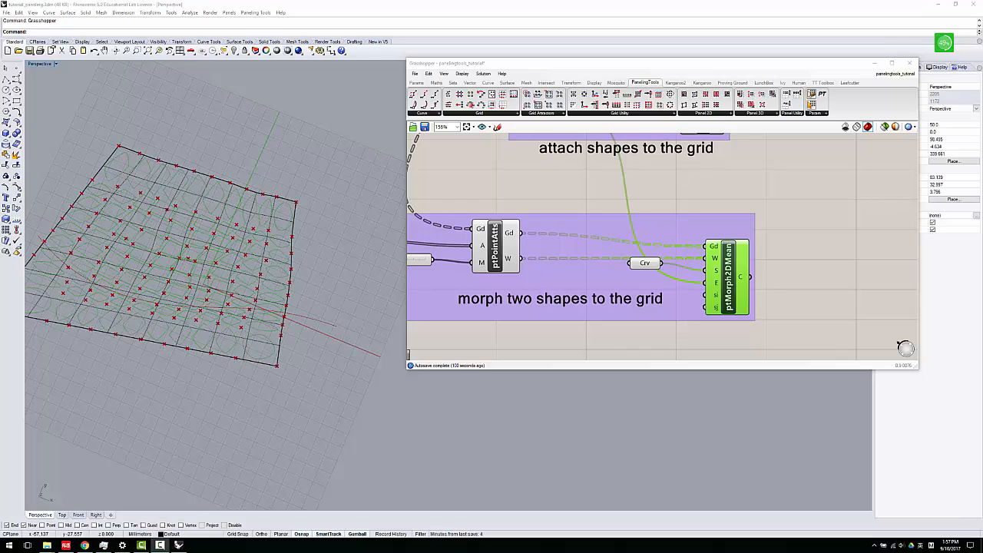
click(464, 246)
- Place a Morph 3D List component below the group that morphs two shapes to show its inputs, and delete it again
scroll(464, 247, down, 4)
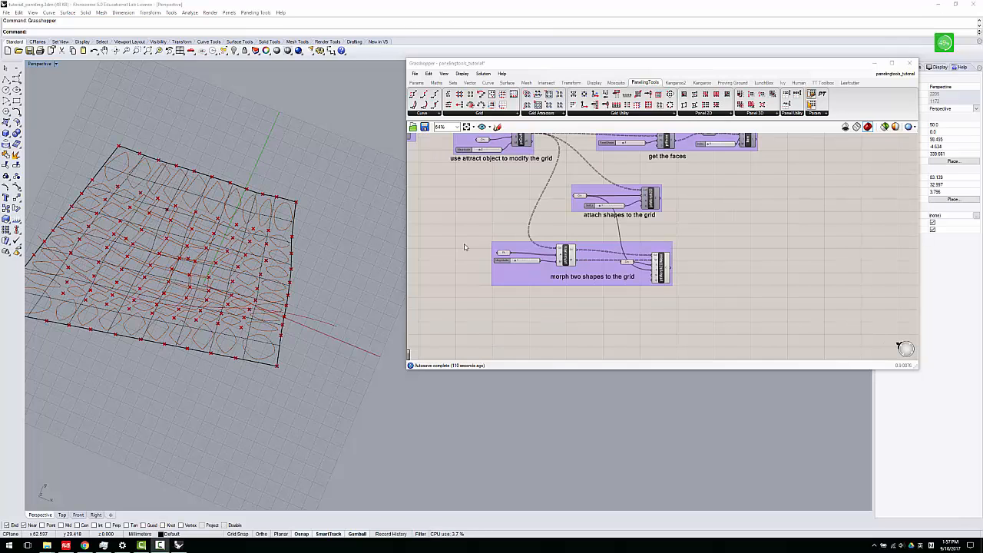
click(756, 113)
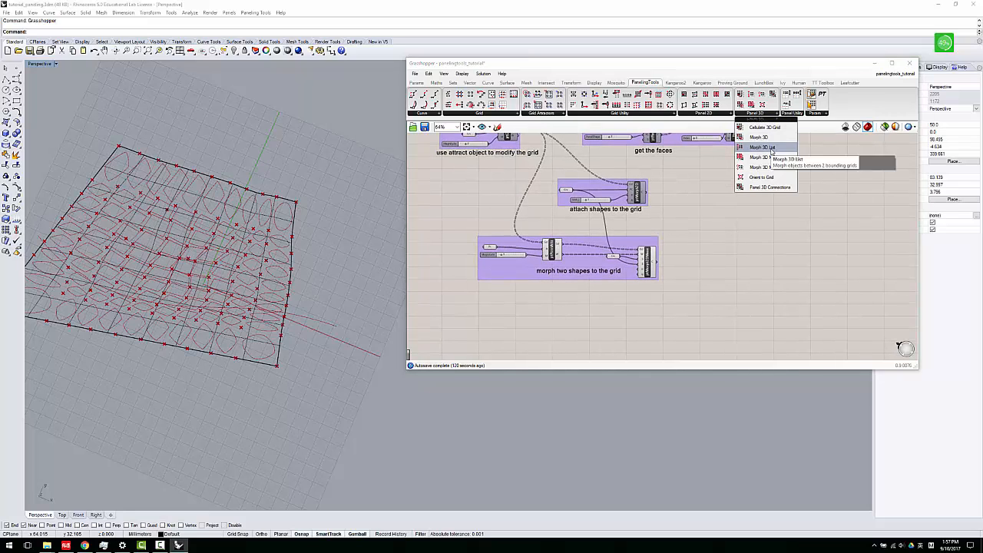
drag(762, 148, 581, 330)
scroll(581, 330, up, 4)
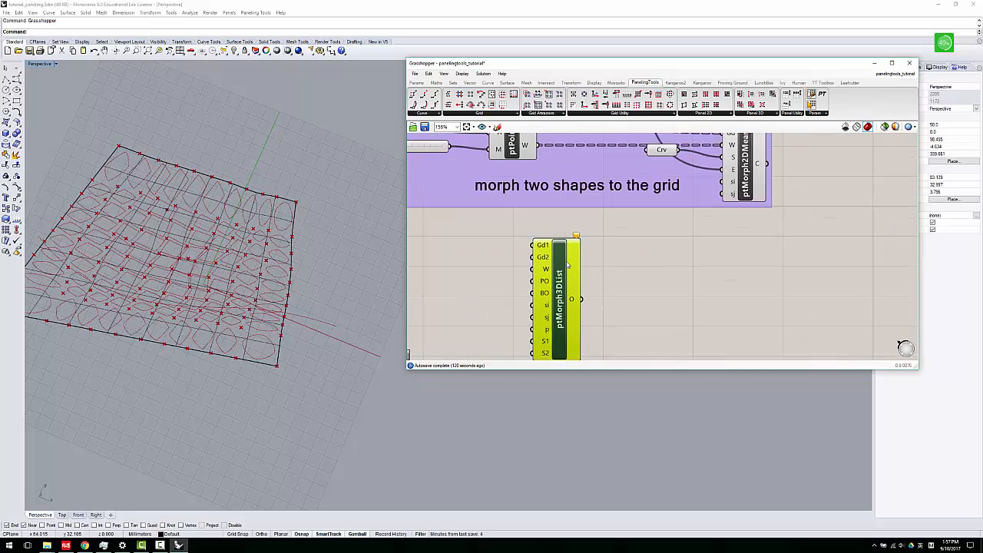
scroll(612, 244, down, 2)
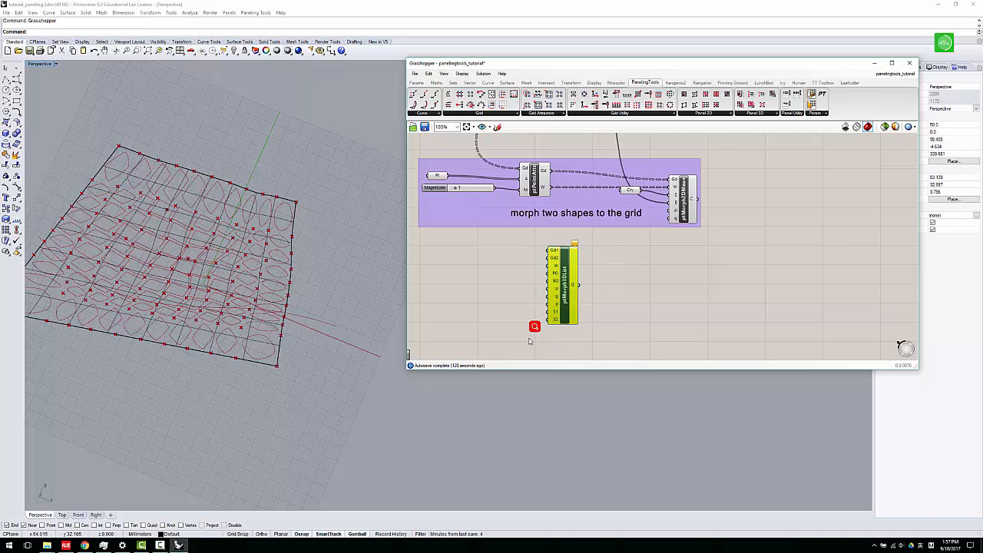
key(Delete)
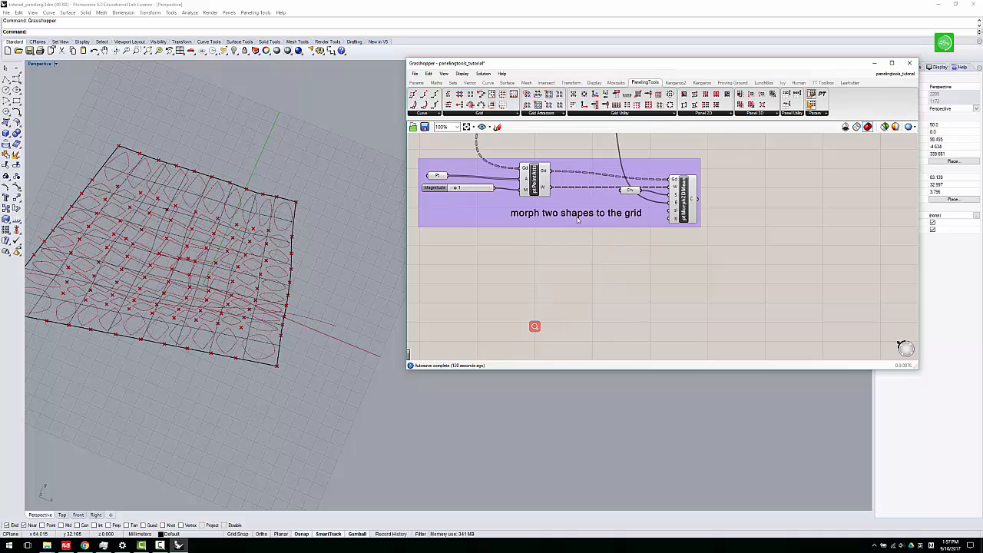
- Turn on the preview of the divide distance component connected to the Distance slider and move it slightly away from the slider
scroll(579, 230, down, 6)
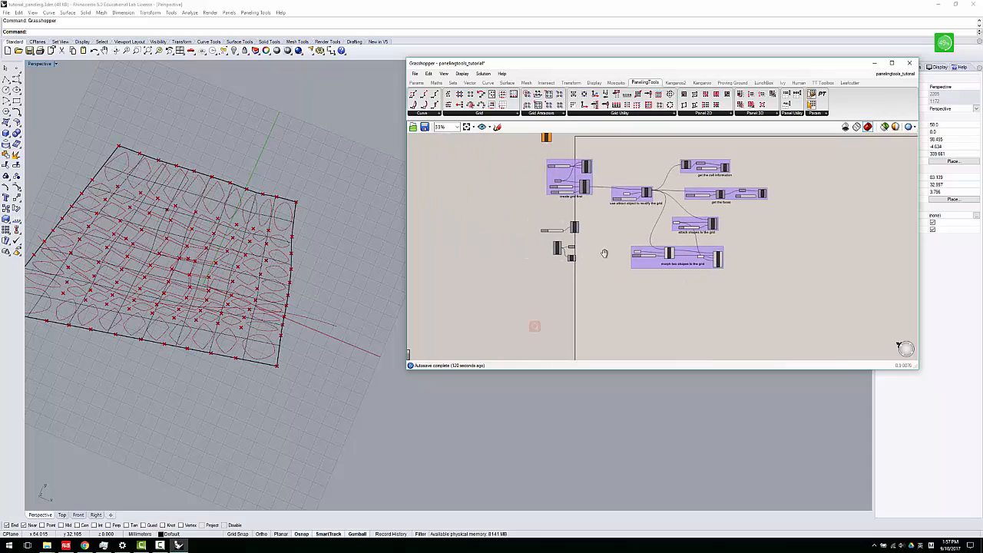
scroll(590, 221, up, 7)
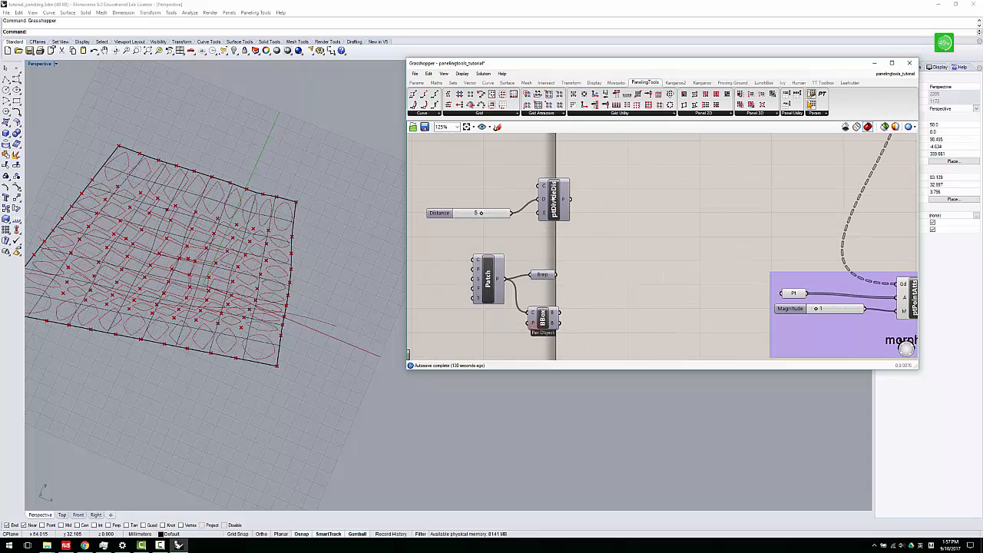
right_click(560, 200)
click(574, 210)
drag(557, 209, 576, 229)
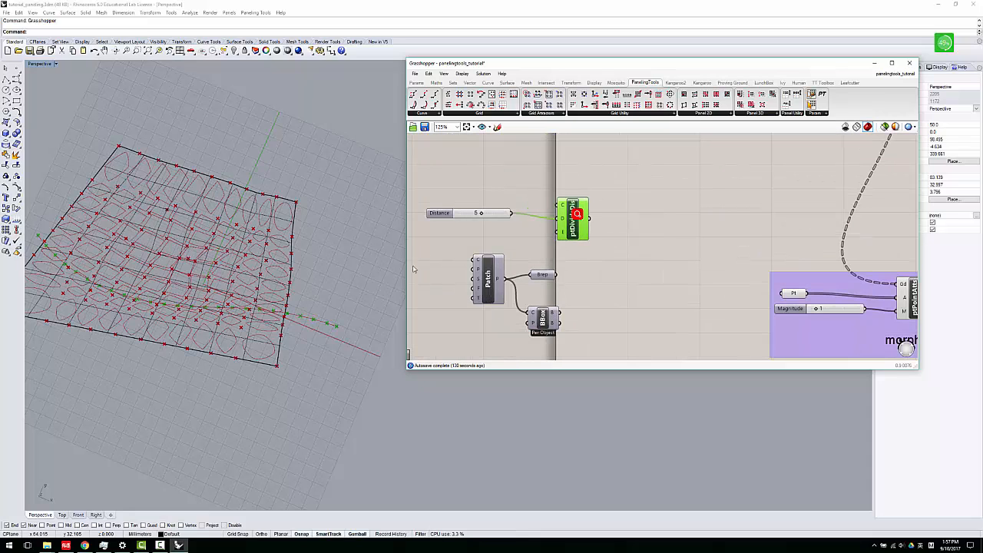
- Review the division points and the curve dividing components, and turn off the preview of the divide distance component
scroll(255, 323, down, 6)
right_drag(256, 324, 202, 307)
click(429, 103)
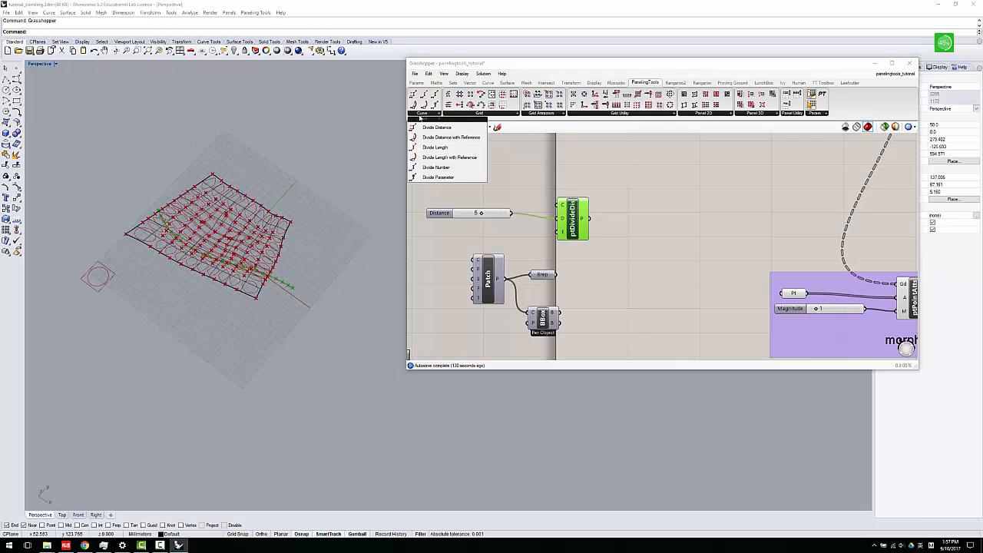
scroll(211, 296, up, 4)
right_drag(215, 295, 261, 276)
click(580, 219)
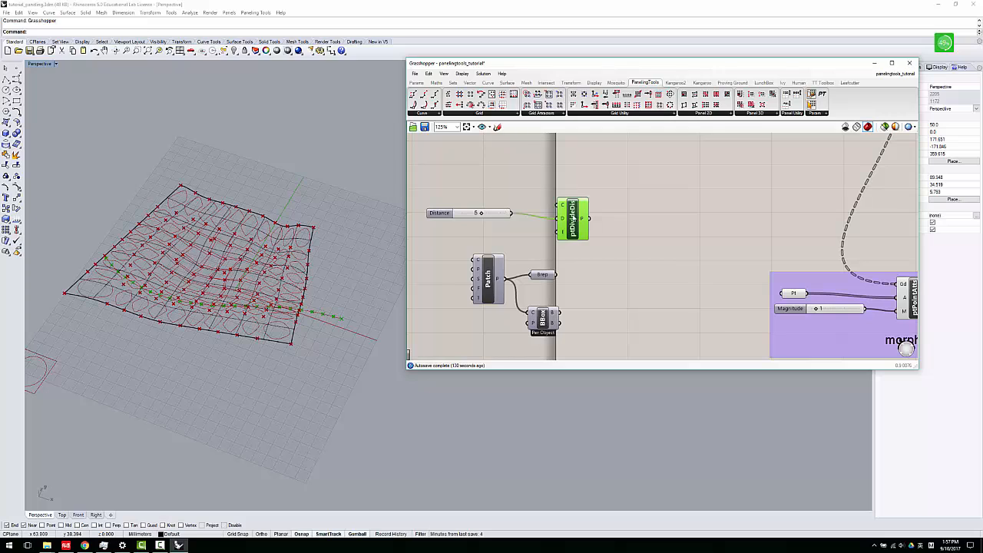
right_click(574, 219)
click(590, 230)
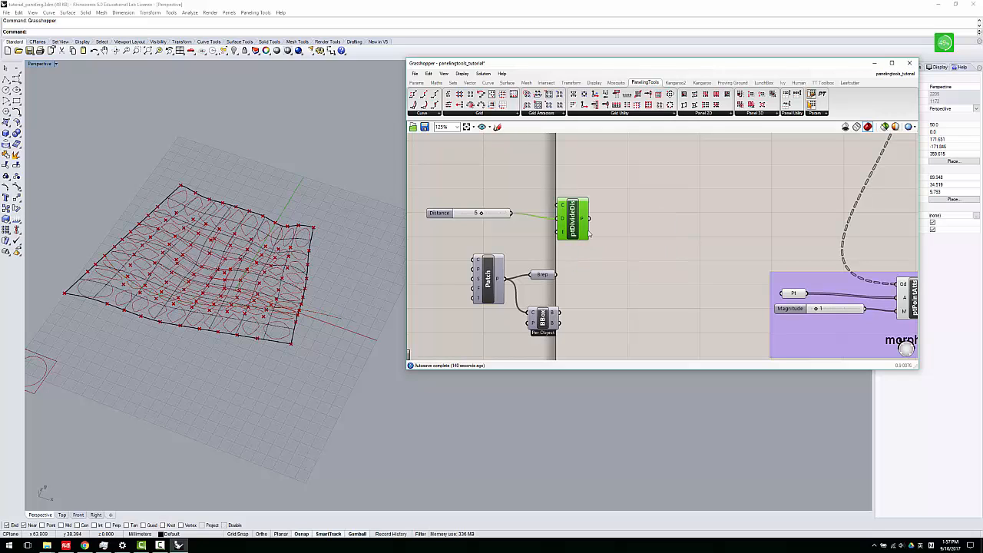
- Delete the unconnected component above the group that creates the grid
scroll(478, 261, down, 5)
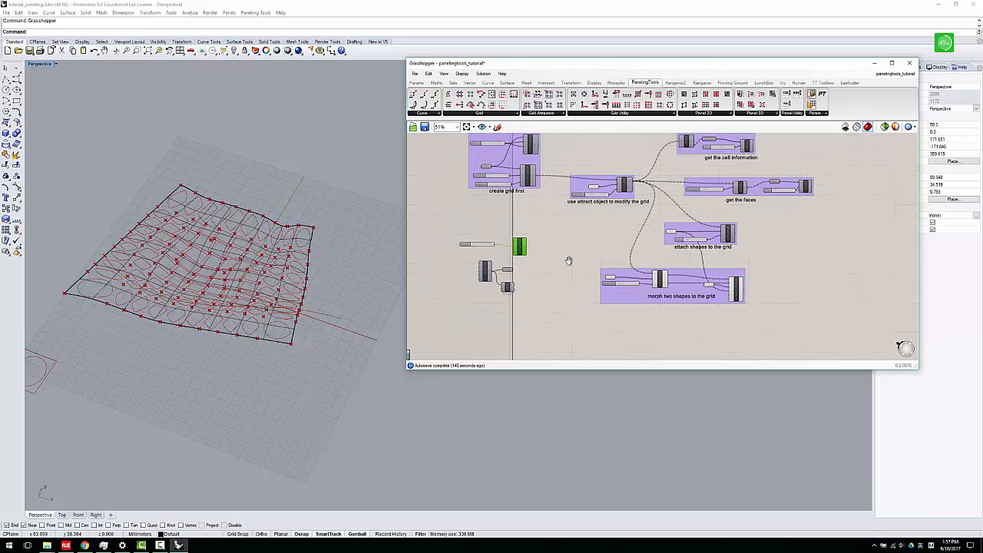
scroll(467, 170, up, 2)
click(482, 168)
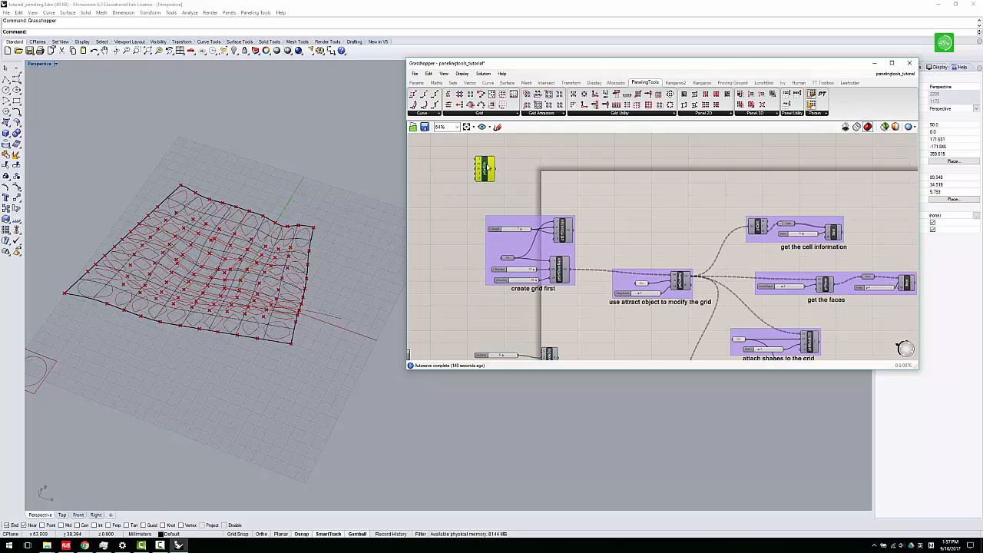
key(Delete)
scroll(486, 166, down, 2)
right_drag(513, 228, 494, 216)
scroll(514, 243, up, 1)
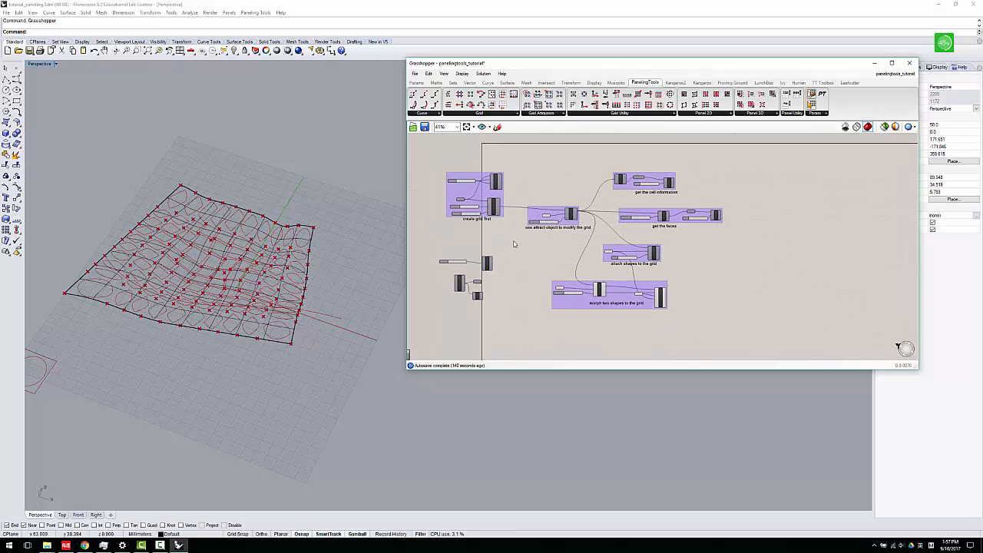
right_drag(526, 245, 536, 245)
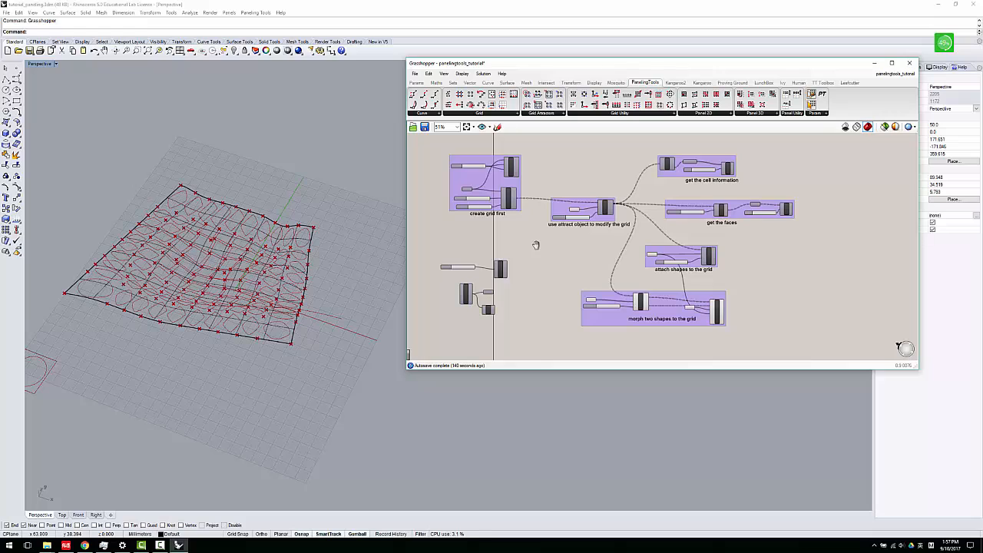